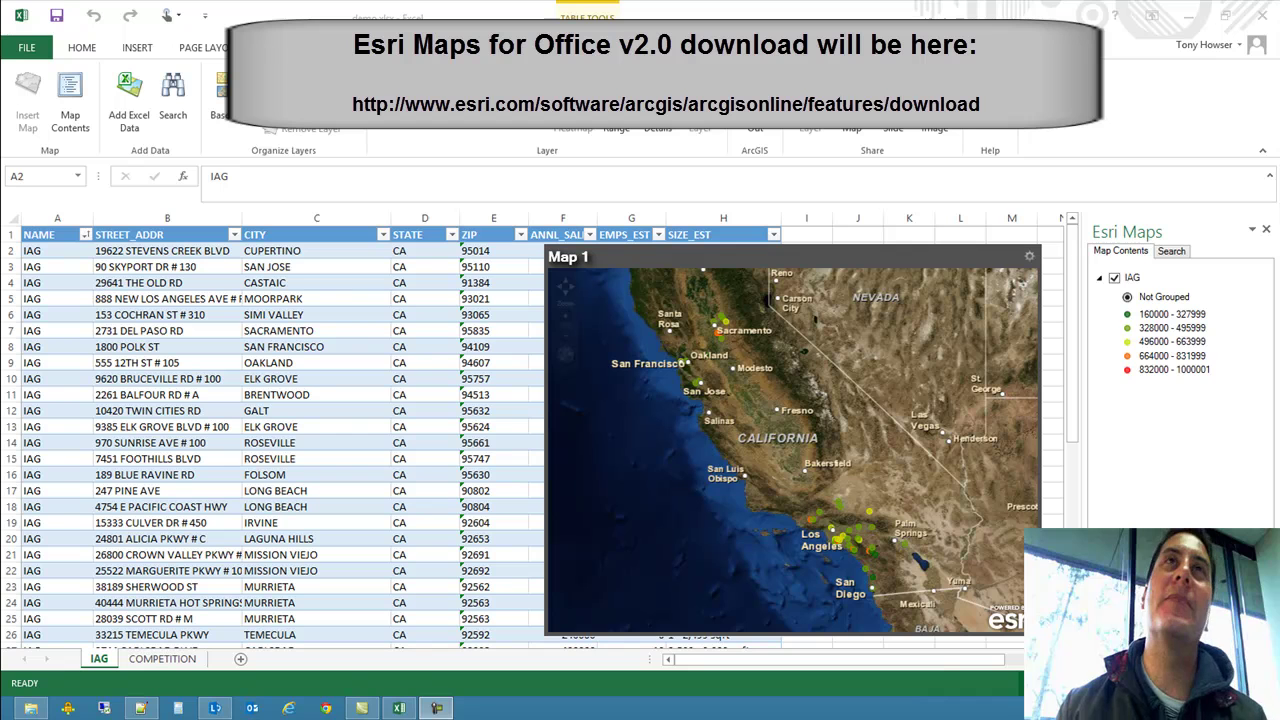
Look over the IAG layer's Moorpark row and the Apple Valley store details, then close them.
left_click(665, 295)
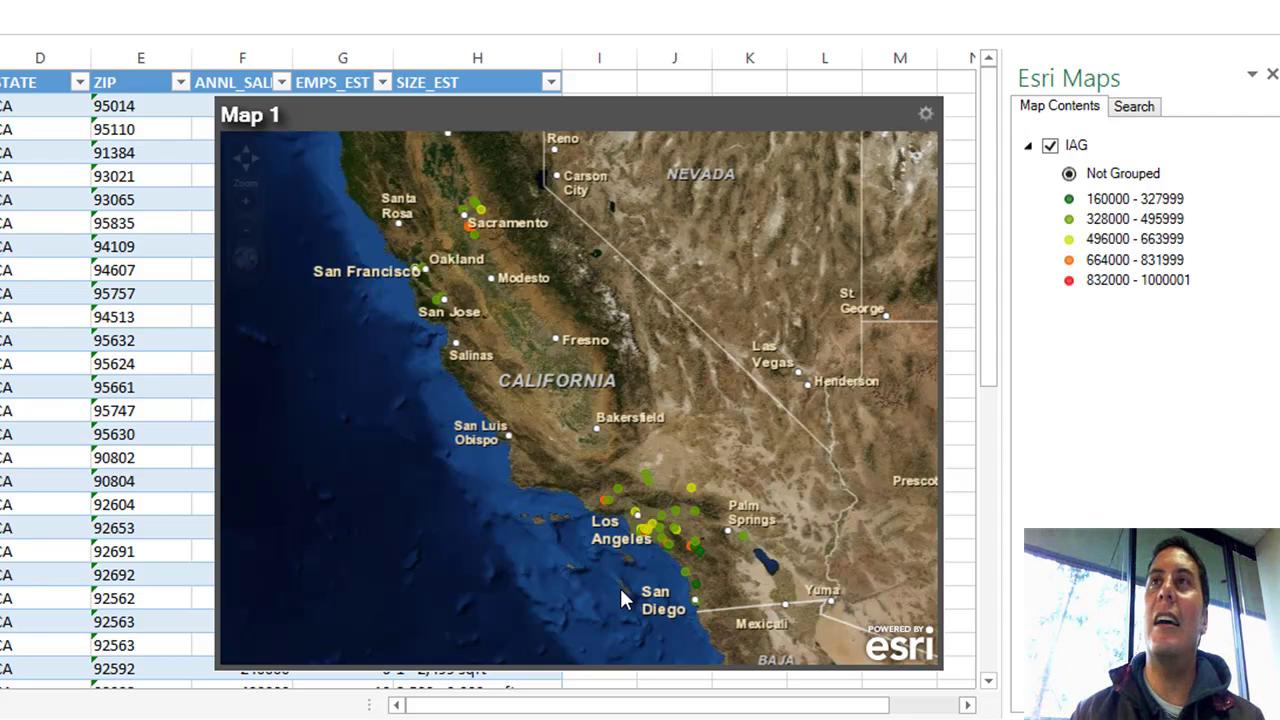
left_click(1086, 146)
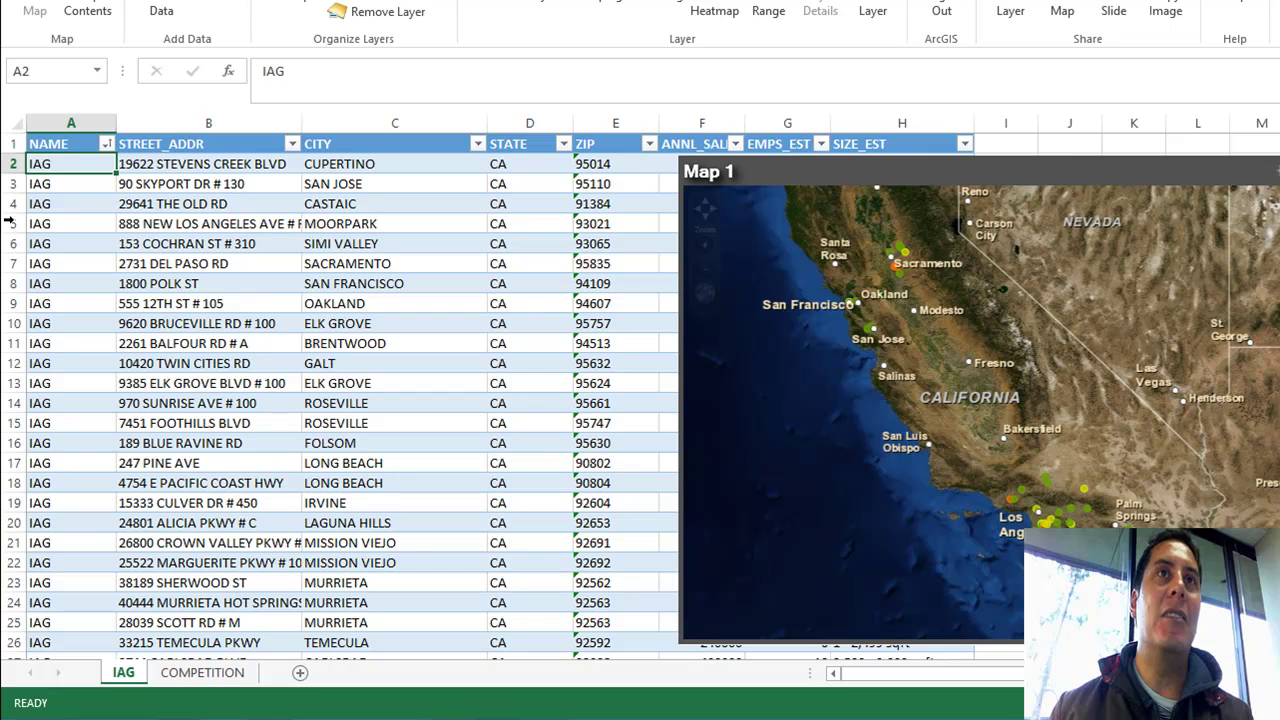
left_click(8, 222)
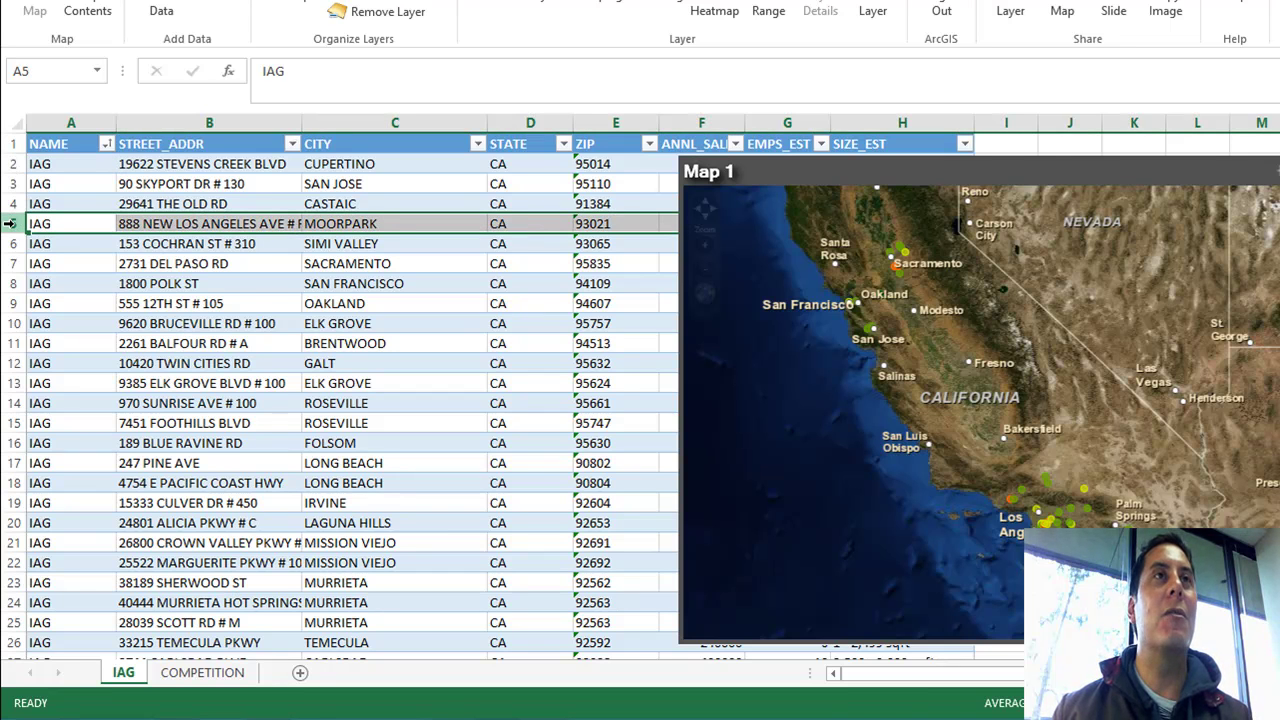
right_click(9, 224)
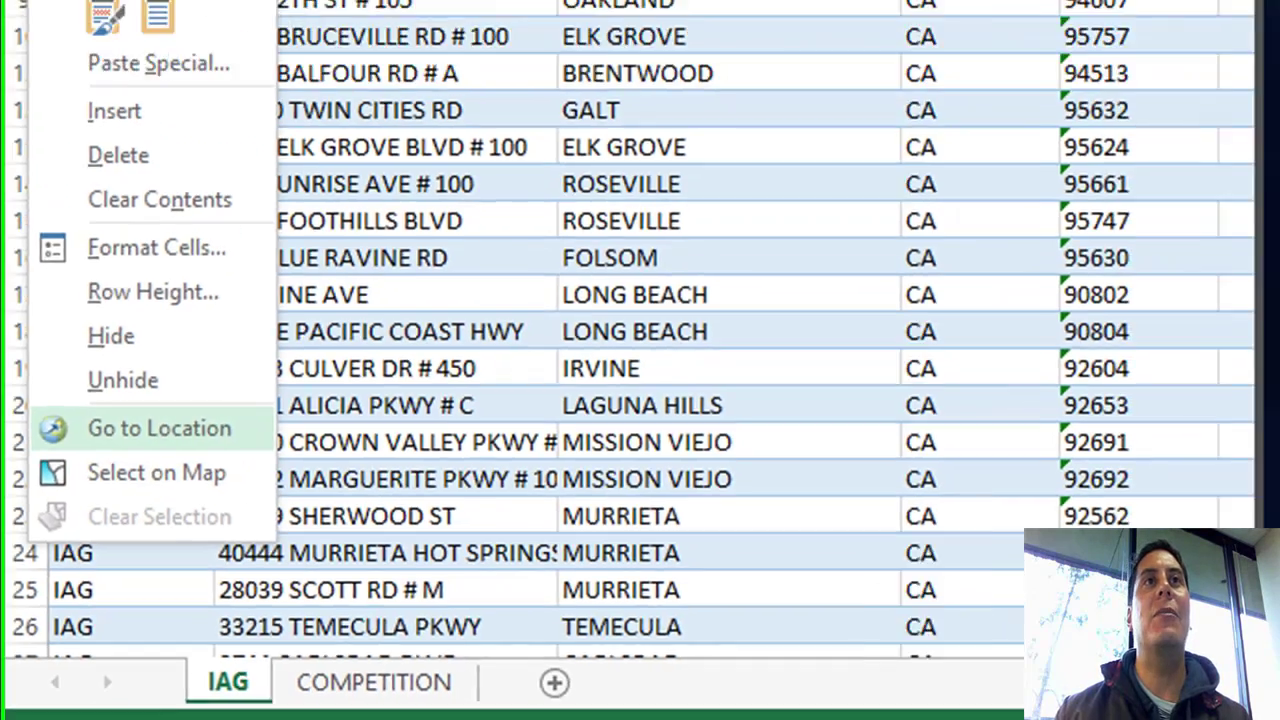
key("Escape")
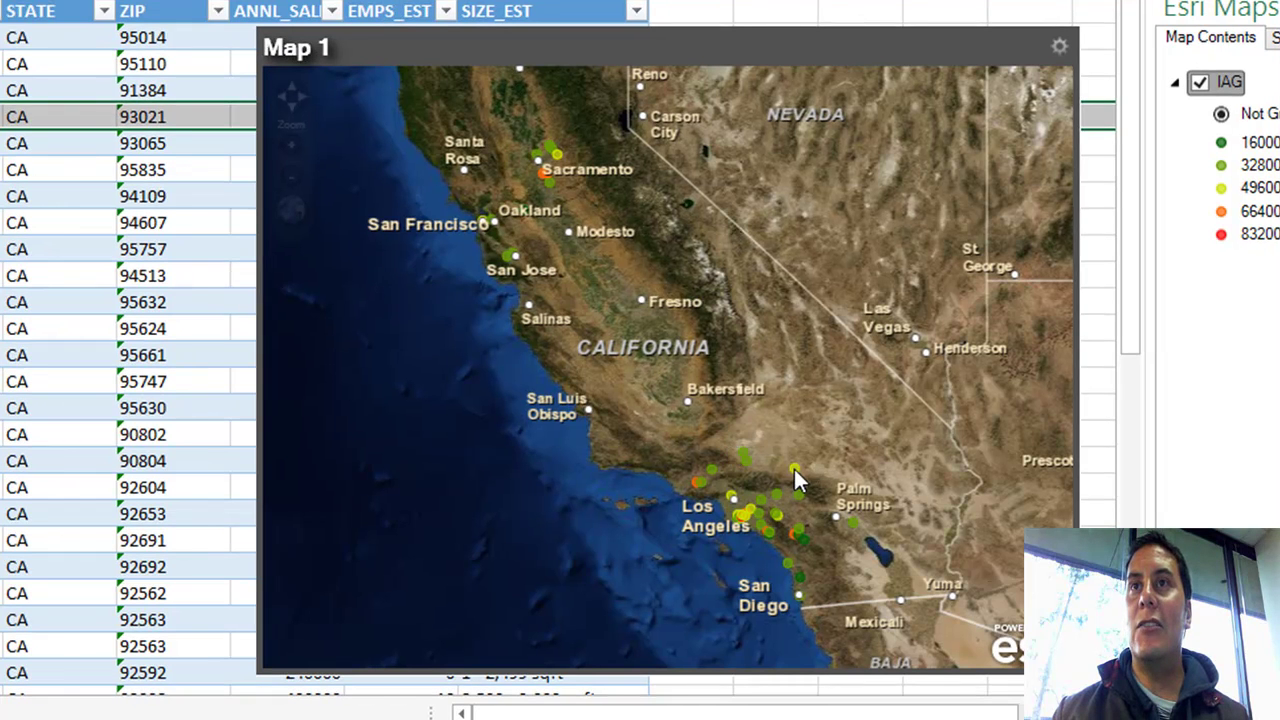
left_click(795, 466)
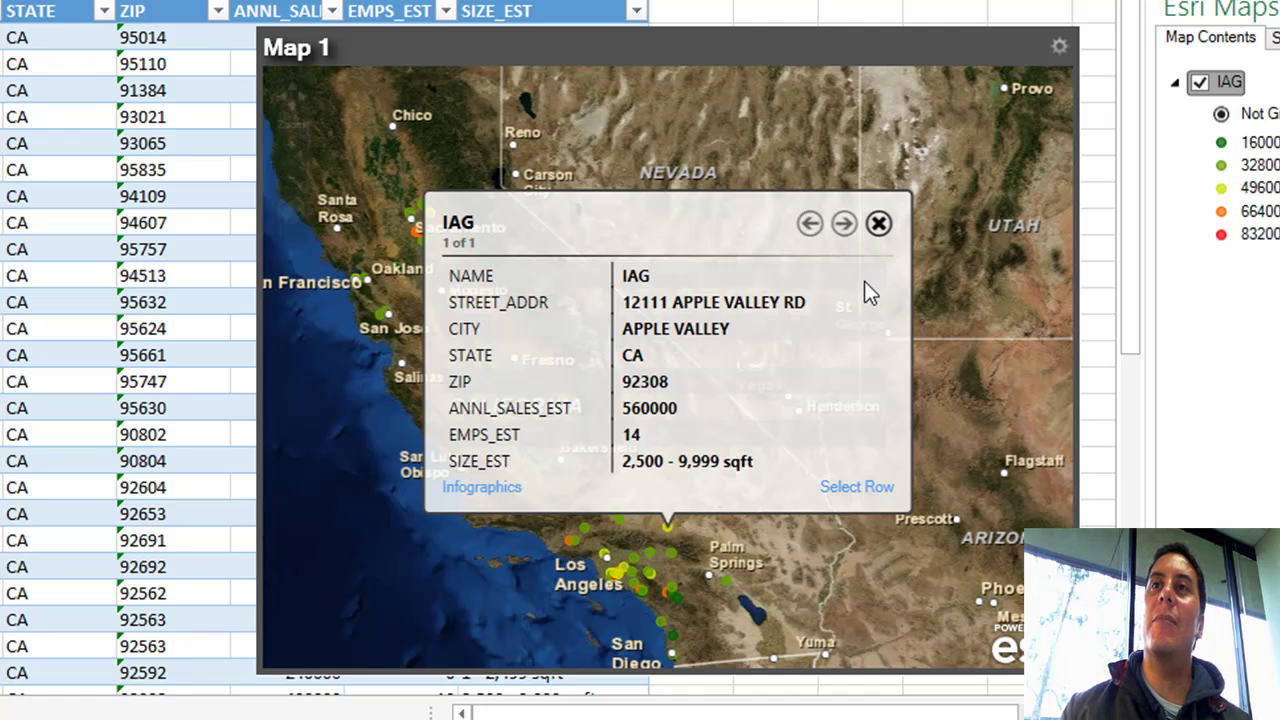
left_click(878, 222)
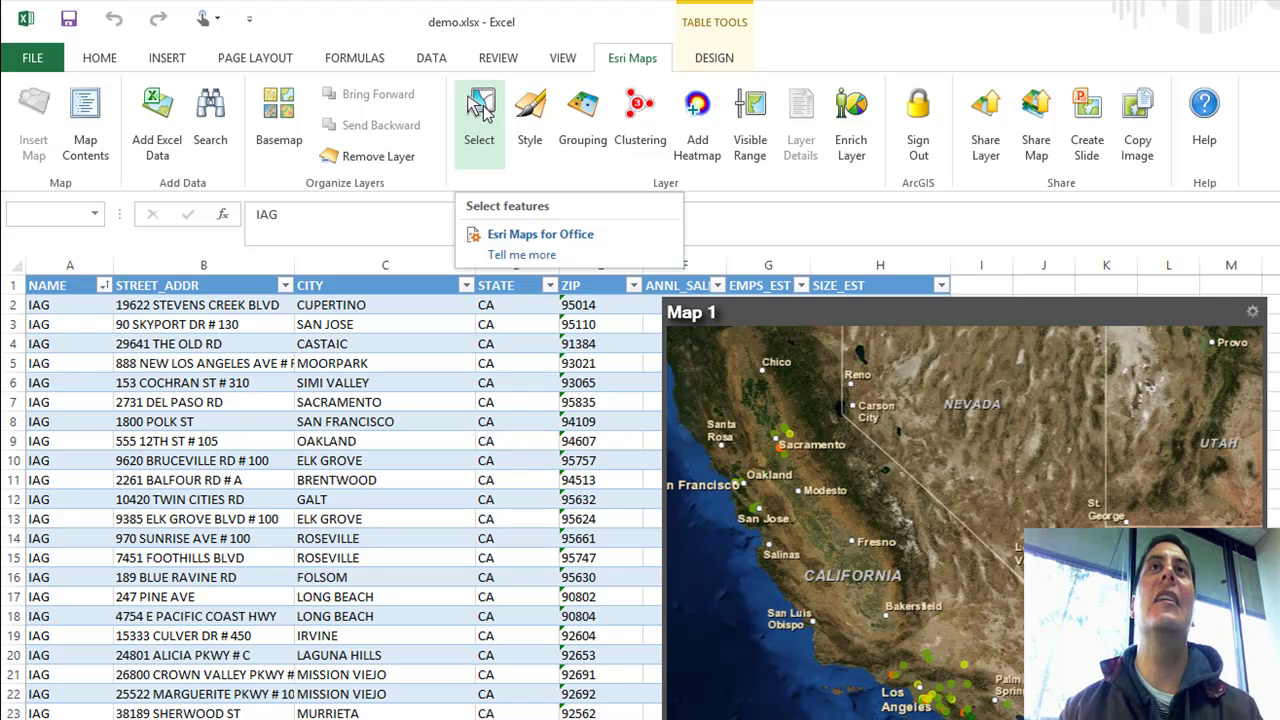
Open the map Select window, move it off the map, and keep IAG as the layer.
left_click(481, 108)
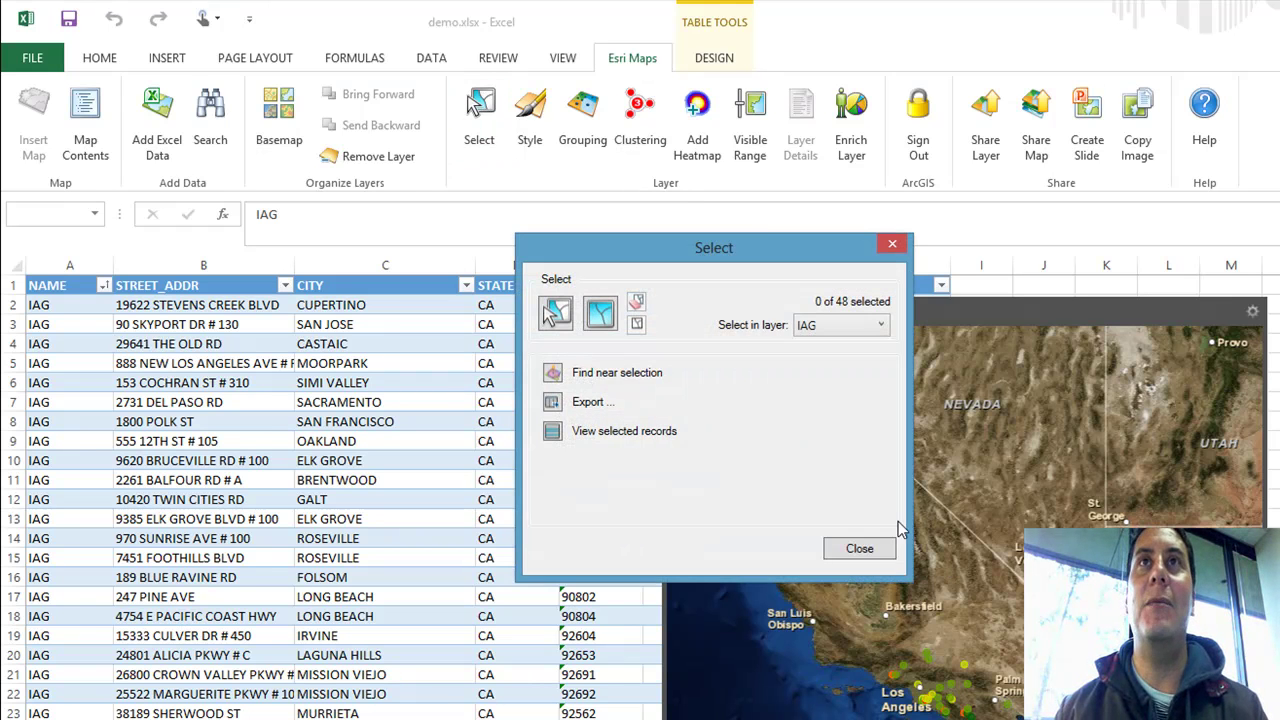
left_click_drag(780, 247, 609, 370)
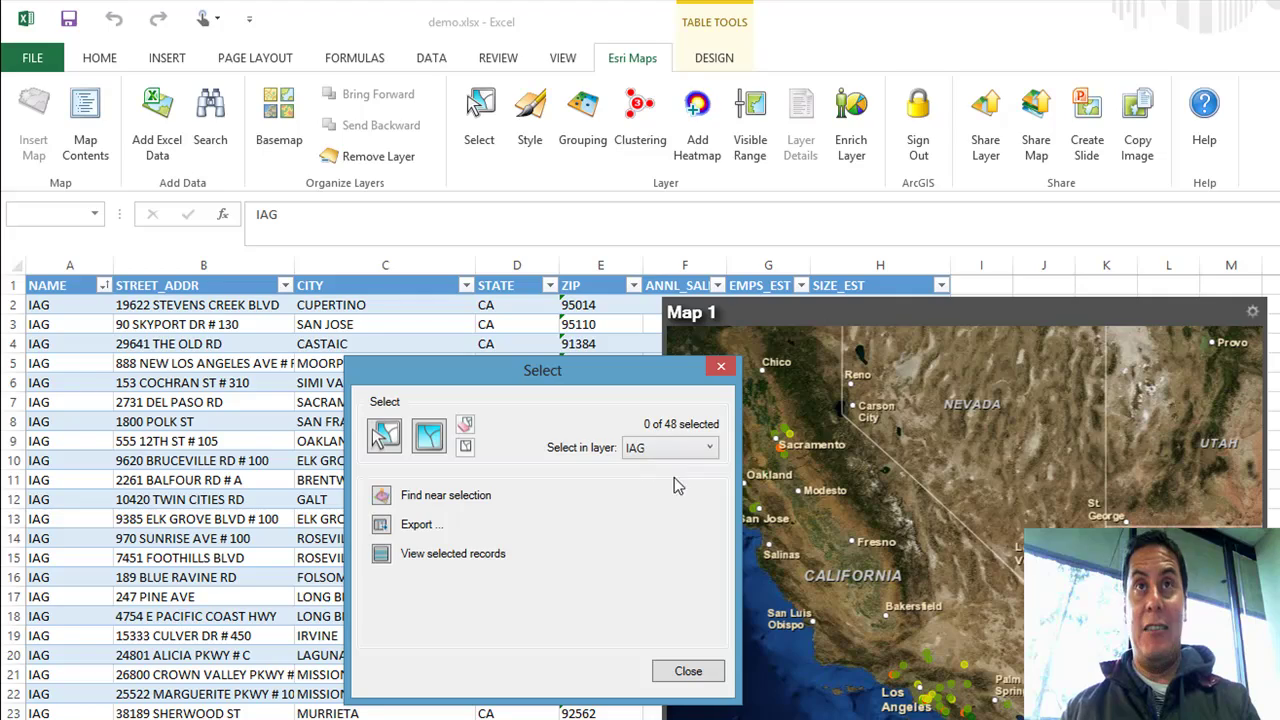
left_click(696, 452)
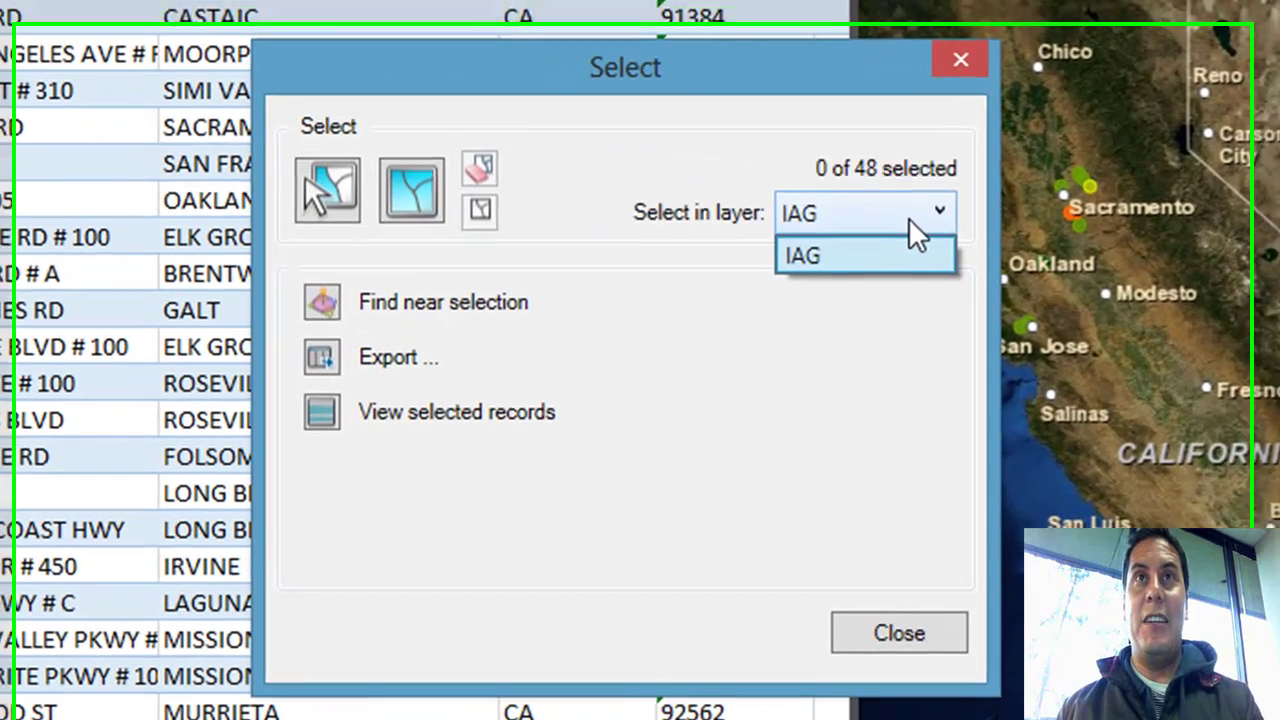
left_click(908, 217)
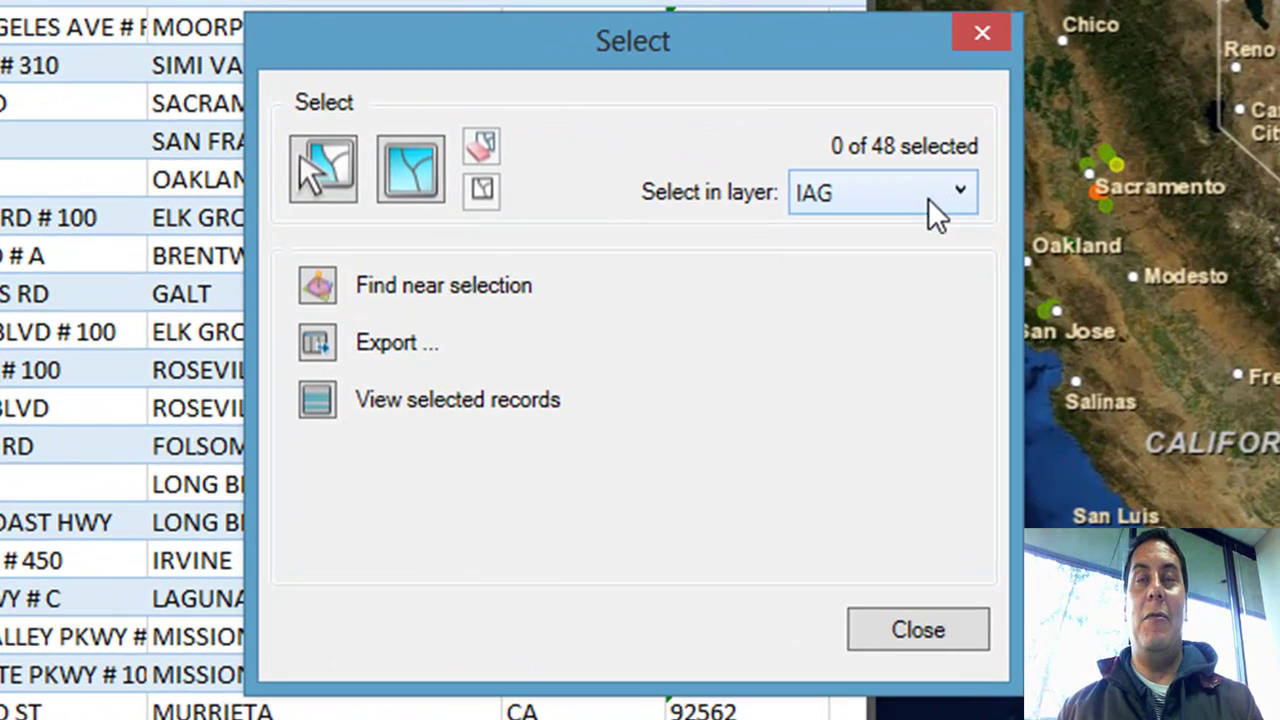
left_click(928, 198)
left_click(928, 198)
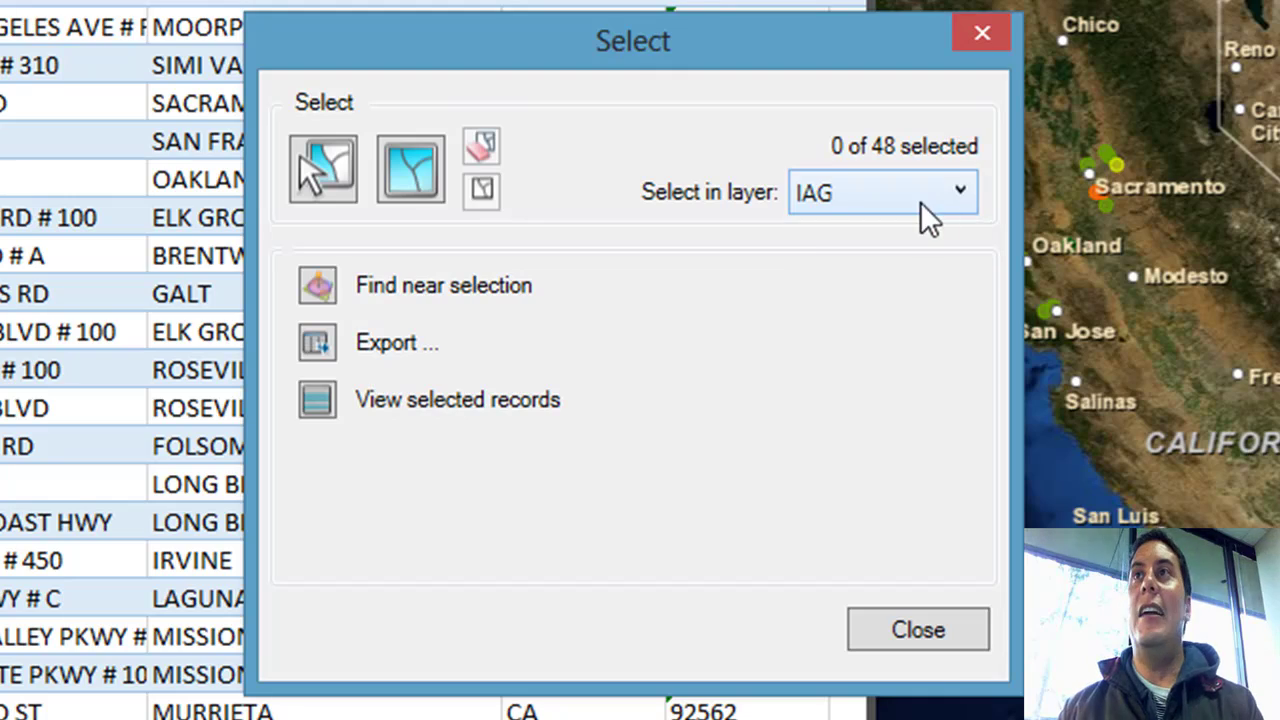
Close the Select window, browse the COMPETITION store list, then go back to the IAG sheet and Map 1.
left_click(940, 630)
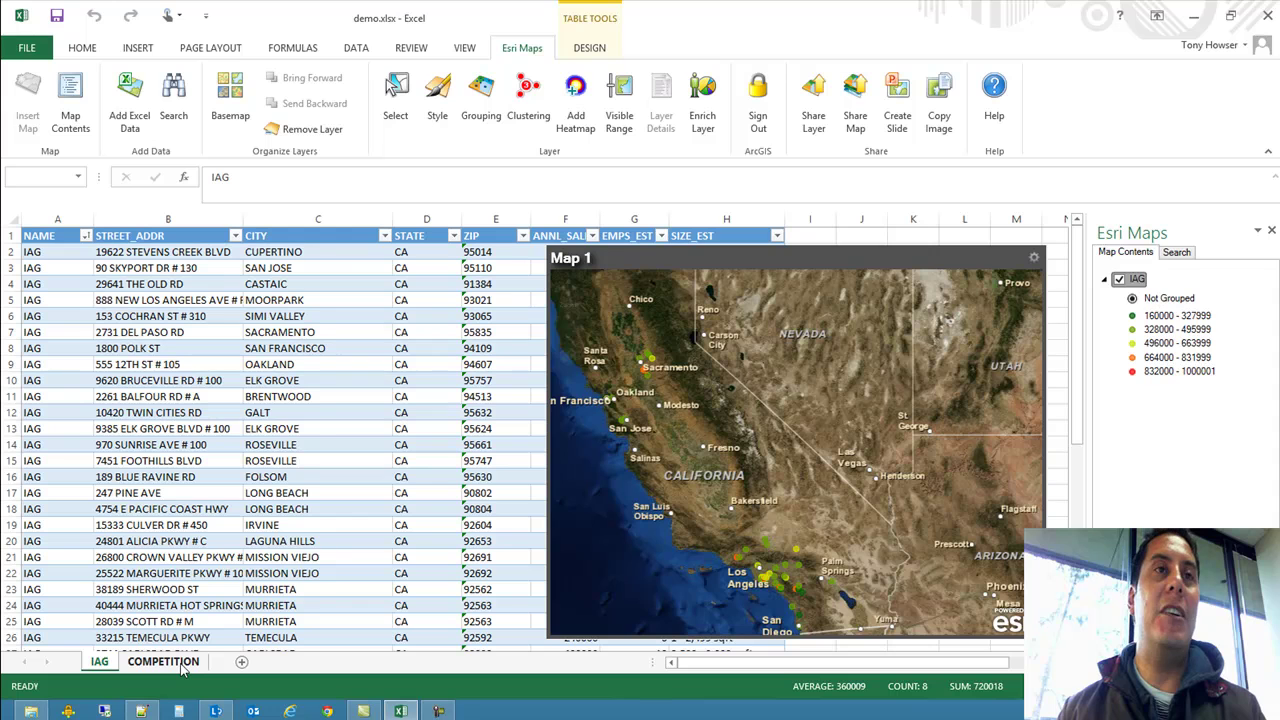
left_click(166, 662)
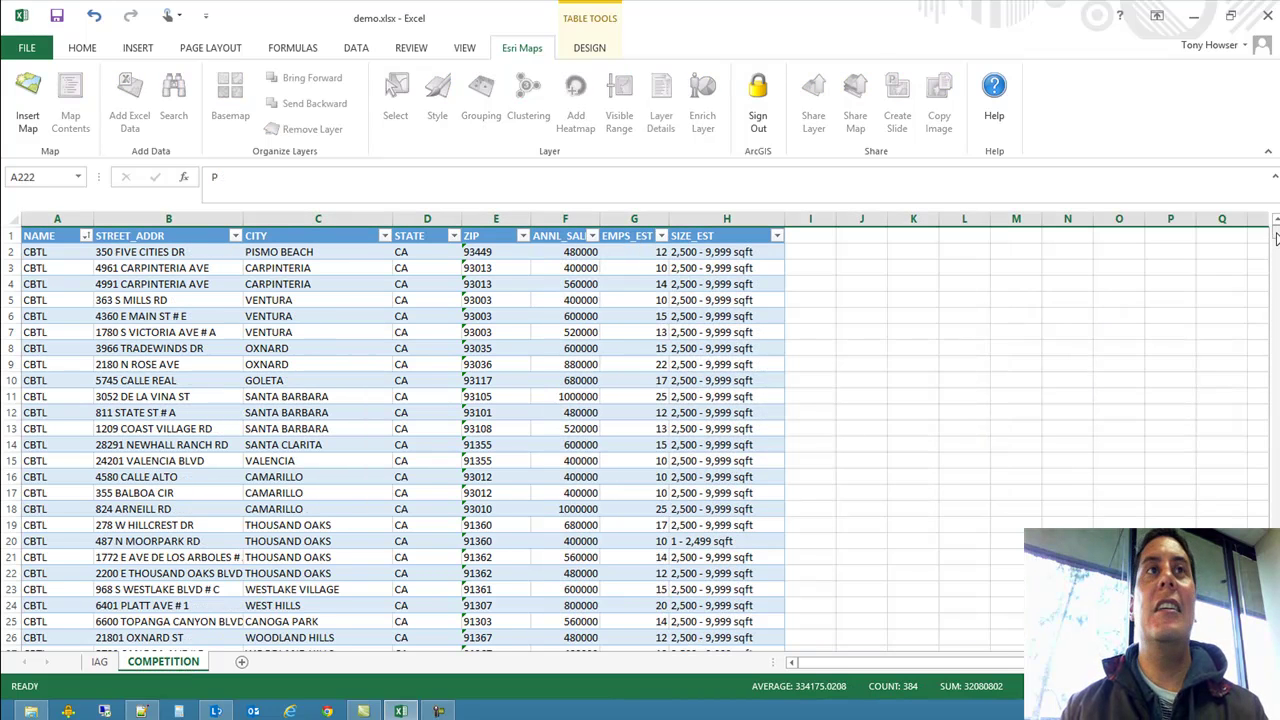
mouse_move(1275, 236)
left_mouse_down()
mouse_move(1275, 472)
mouse_move(1275, 236)
left_mouse_up()
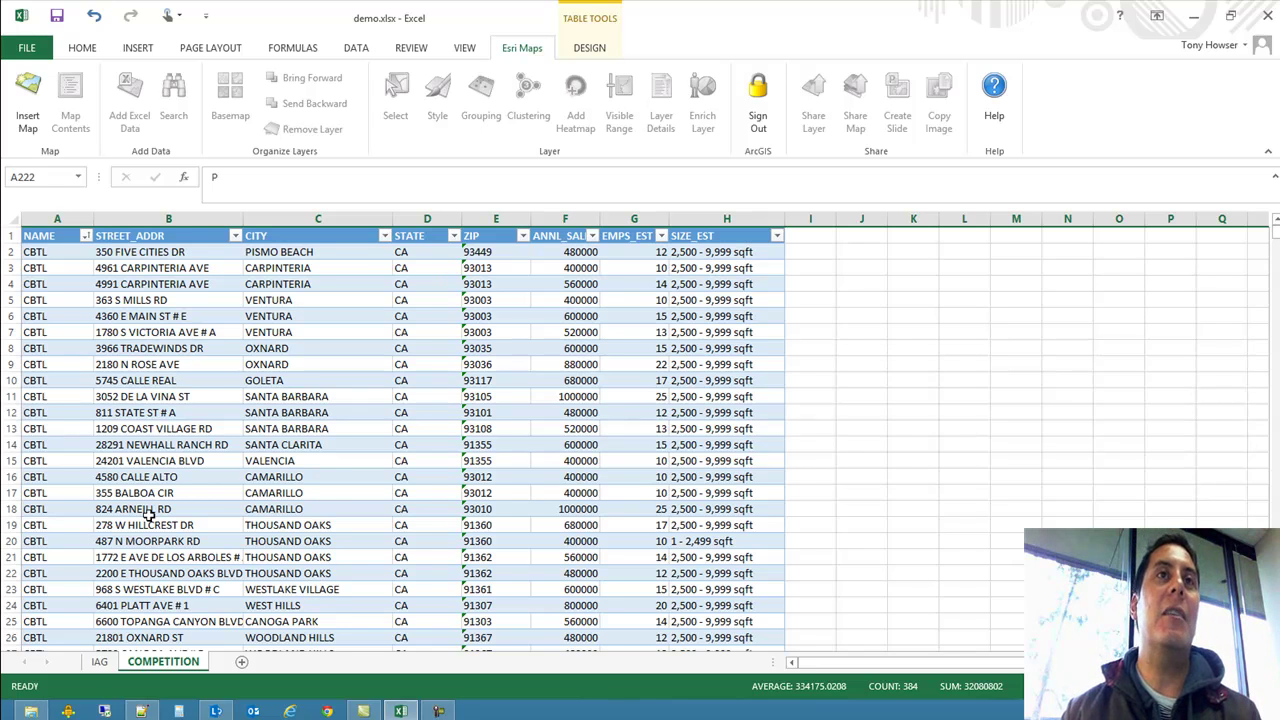
left_click(100, 662)
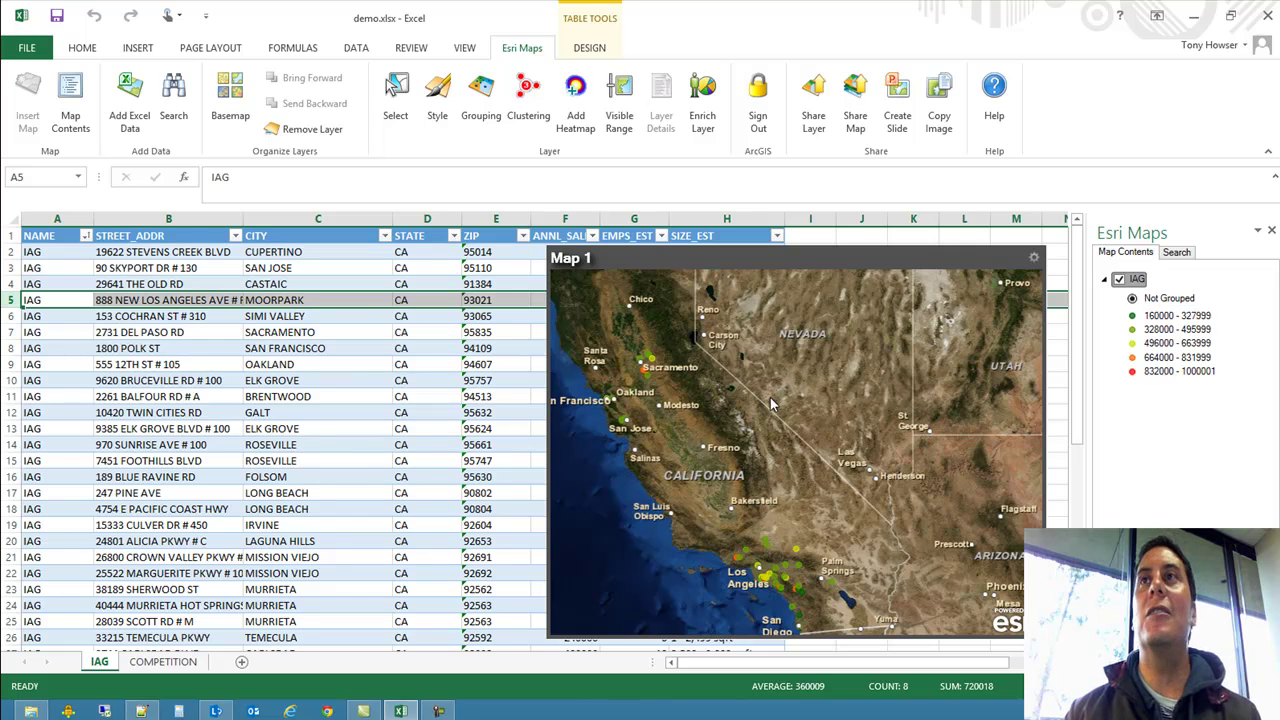
Choose to add the COMPETITION table to the map as address locations.
left_click(137, 85)
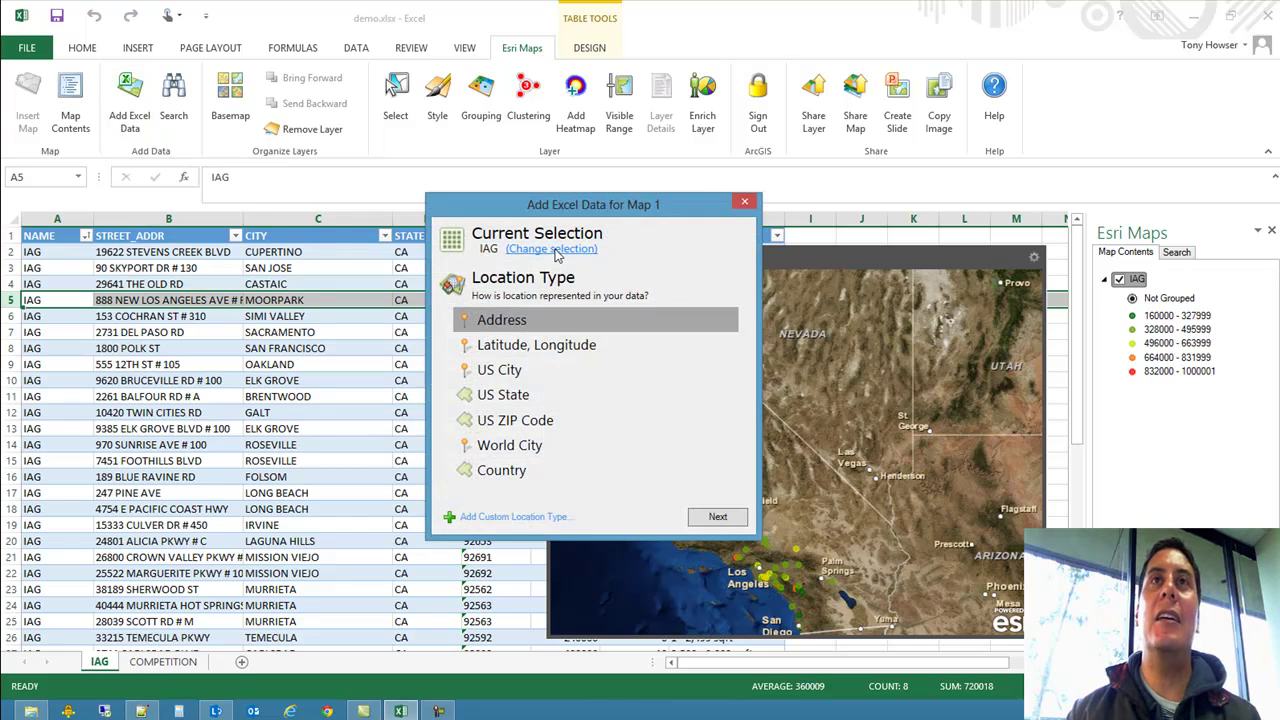
left_click(555, 256)
left_click(562, 288)
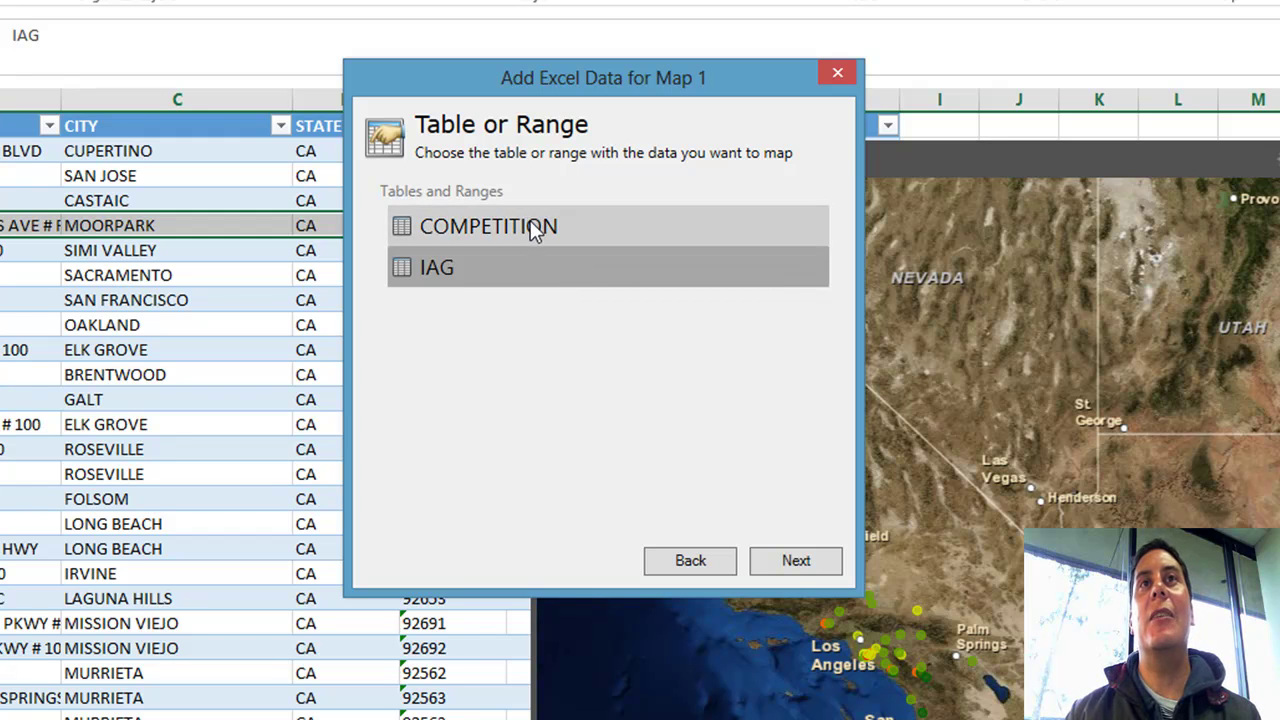
left_click(531, 224)
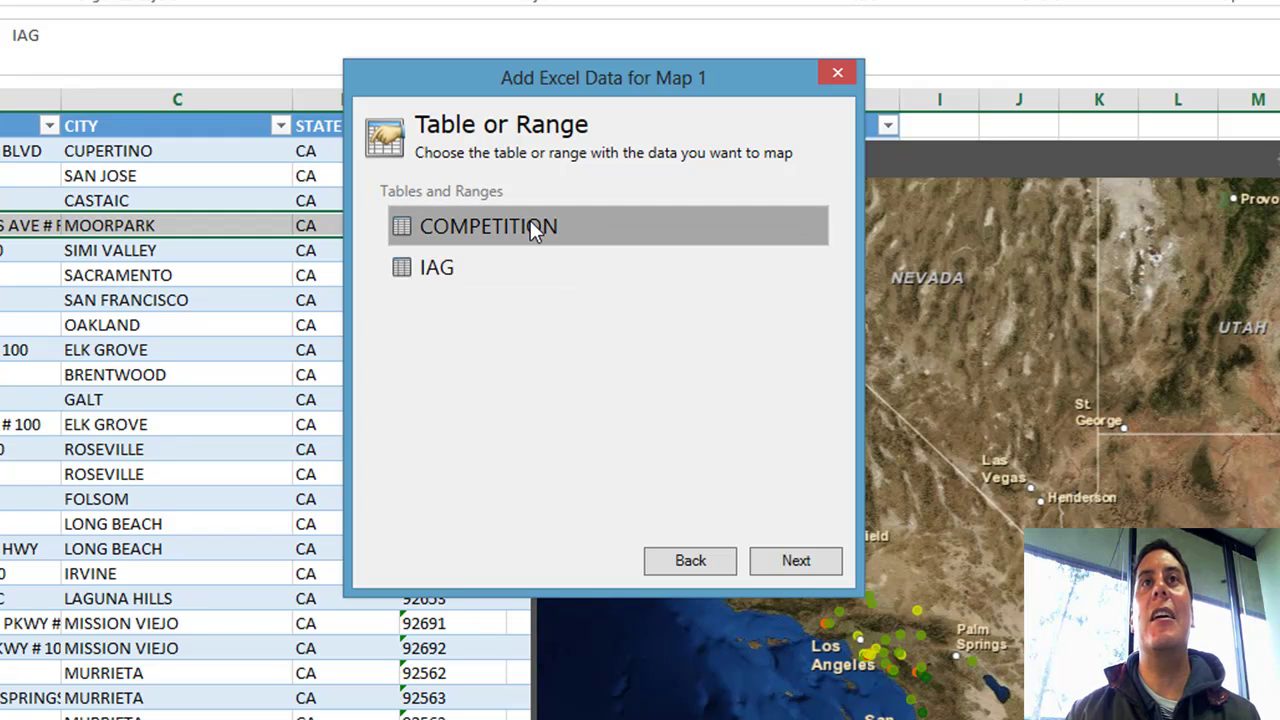
left_click(786, 560)
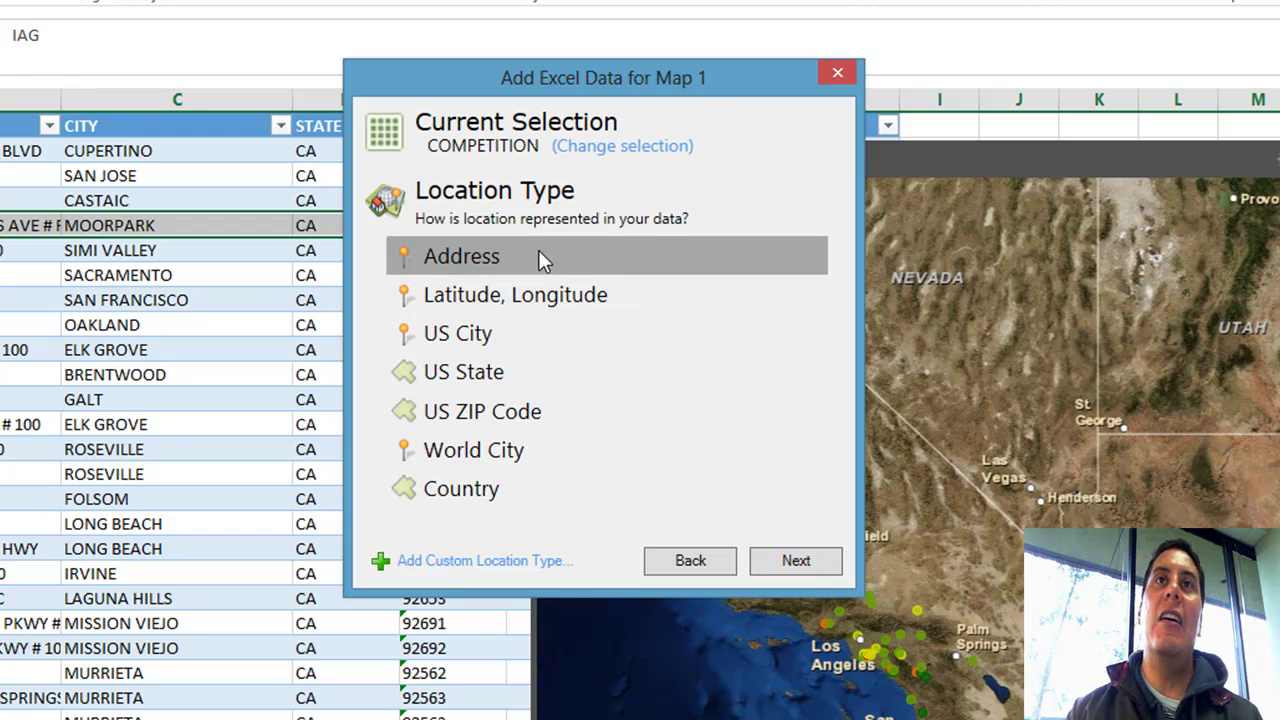
left_click(796, 561)
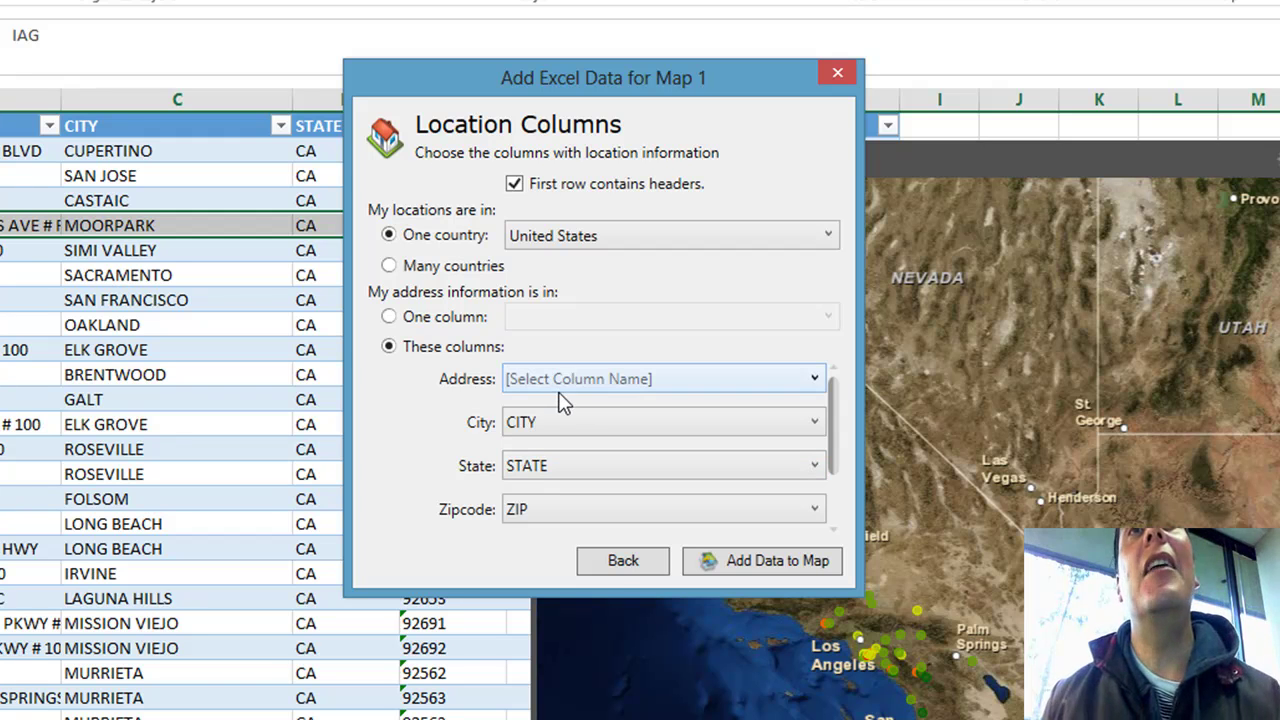
Keep the address country as United States, use STREET_ADDR for Address, and add the data.
left_click(758, 240)
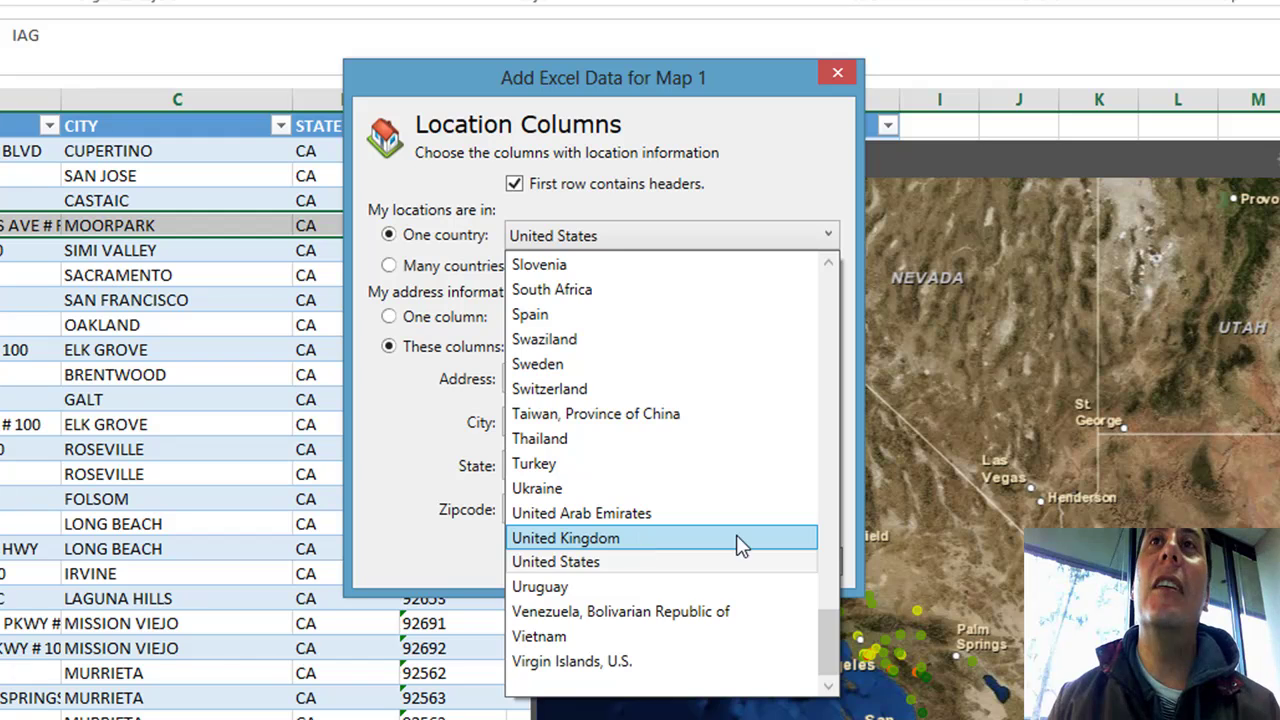
left_click_drag(827, 641, 808, 663)
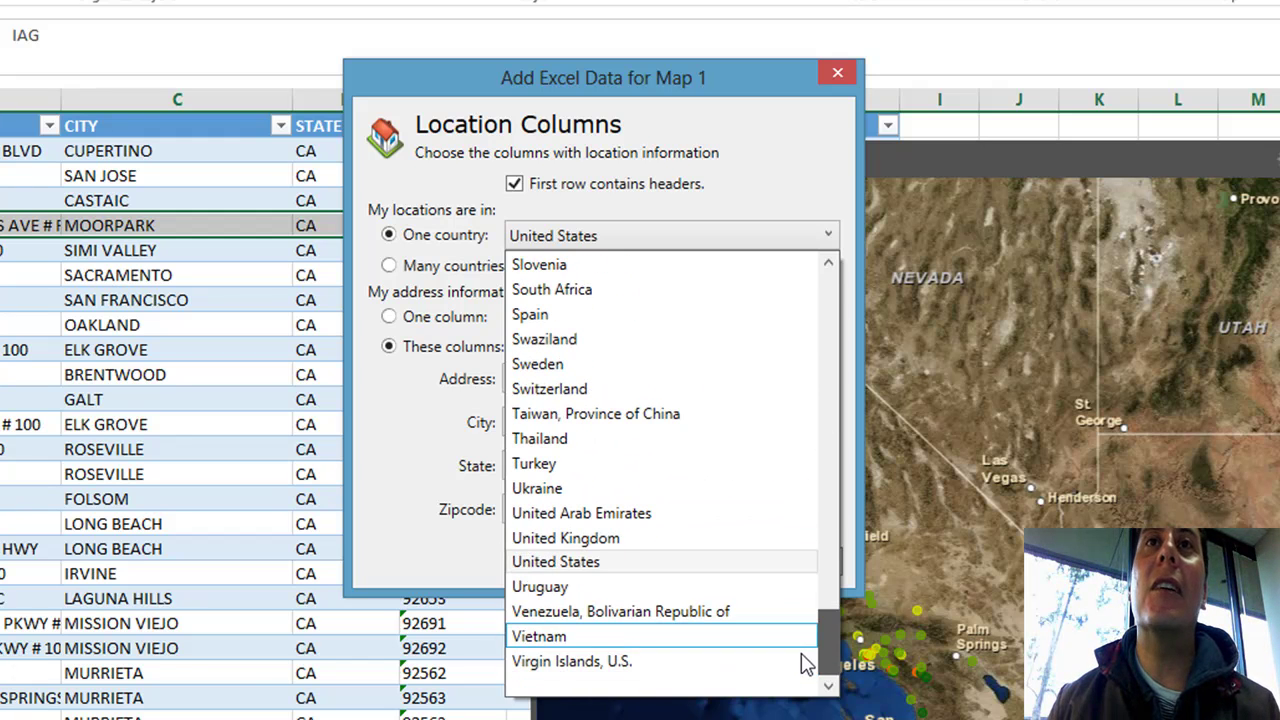
left_click(598, 538)
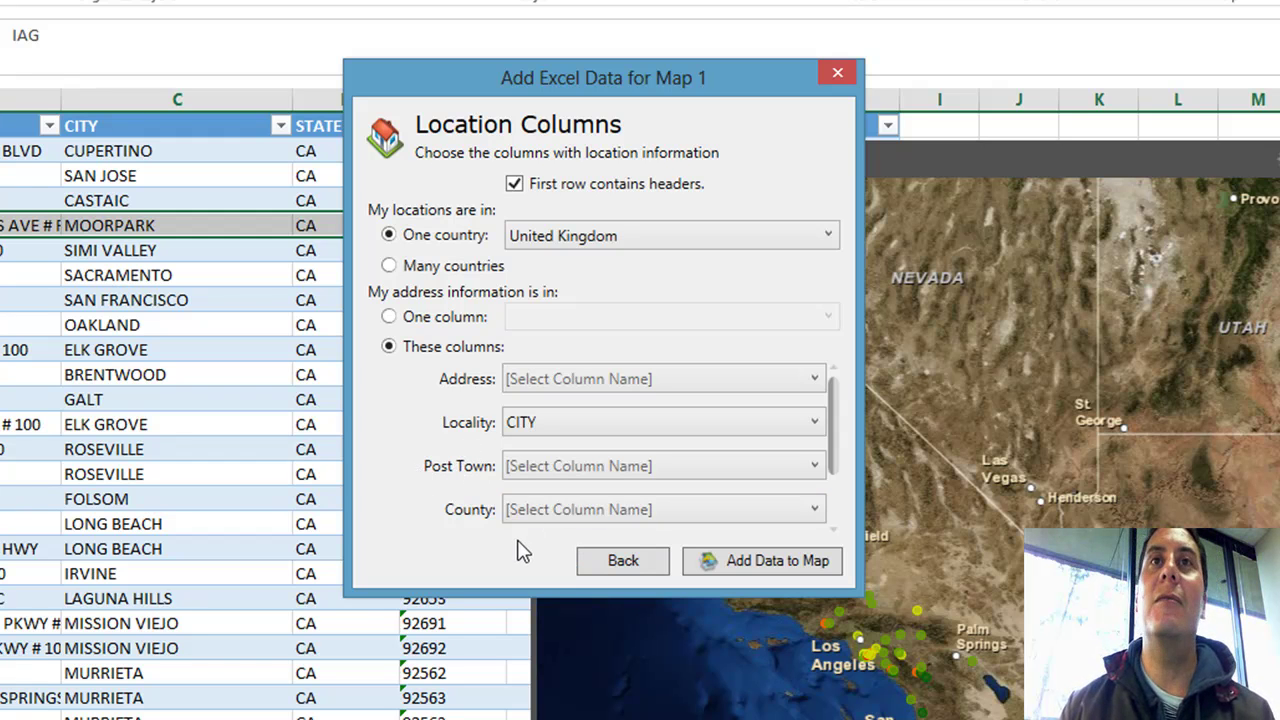
left_click(630, 236)
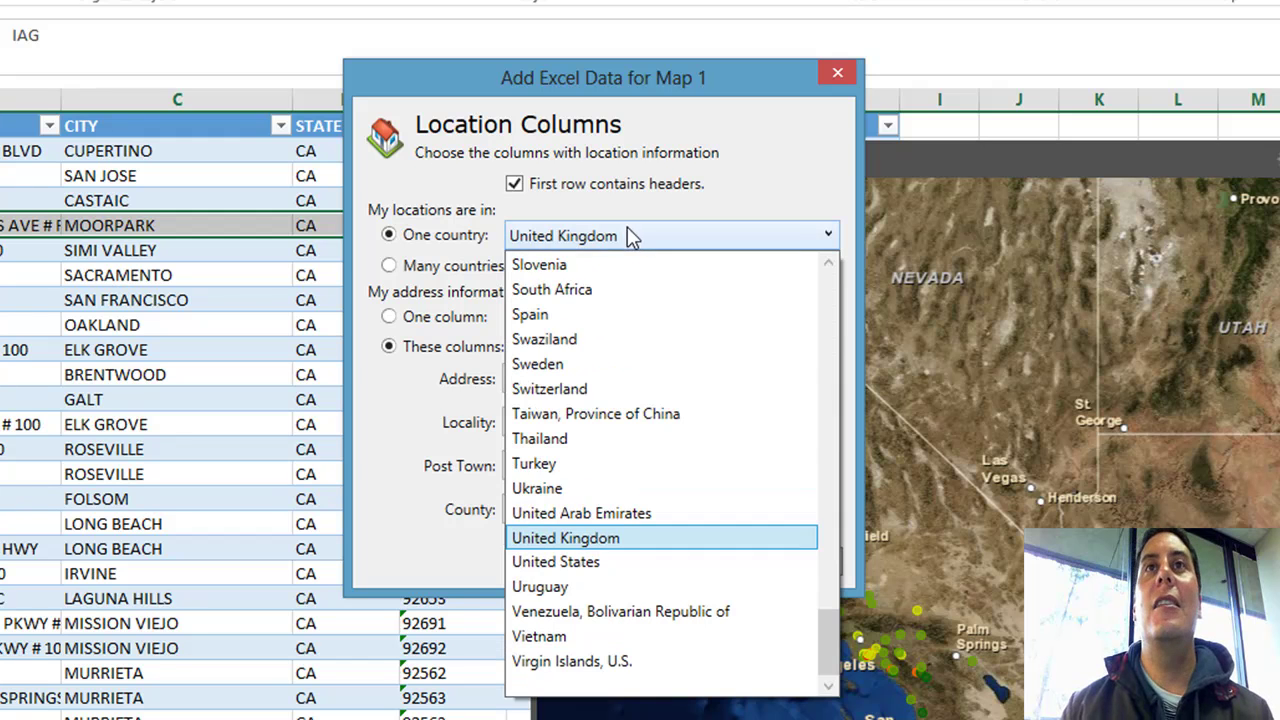
left_click(632, 564)
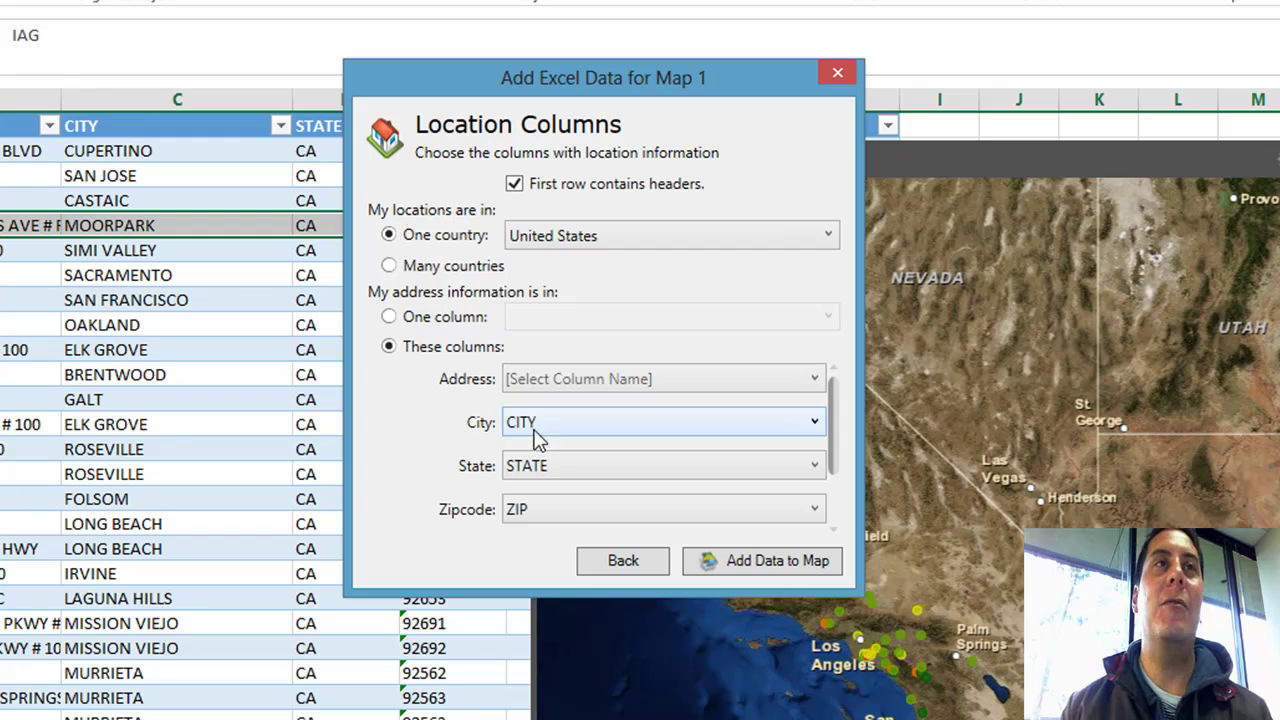
left_click(556, 383)
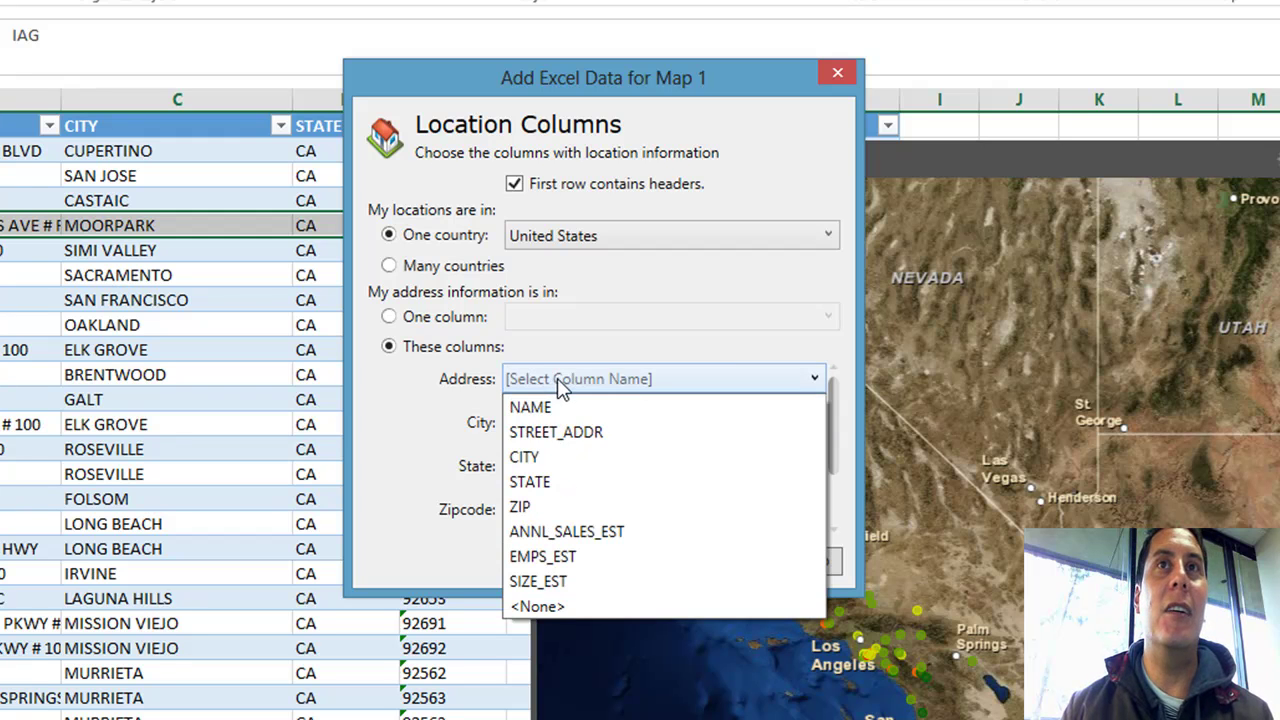
left_click(588, 432)
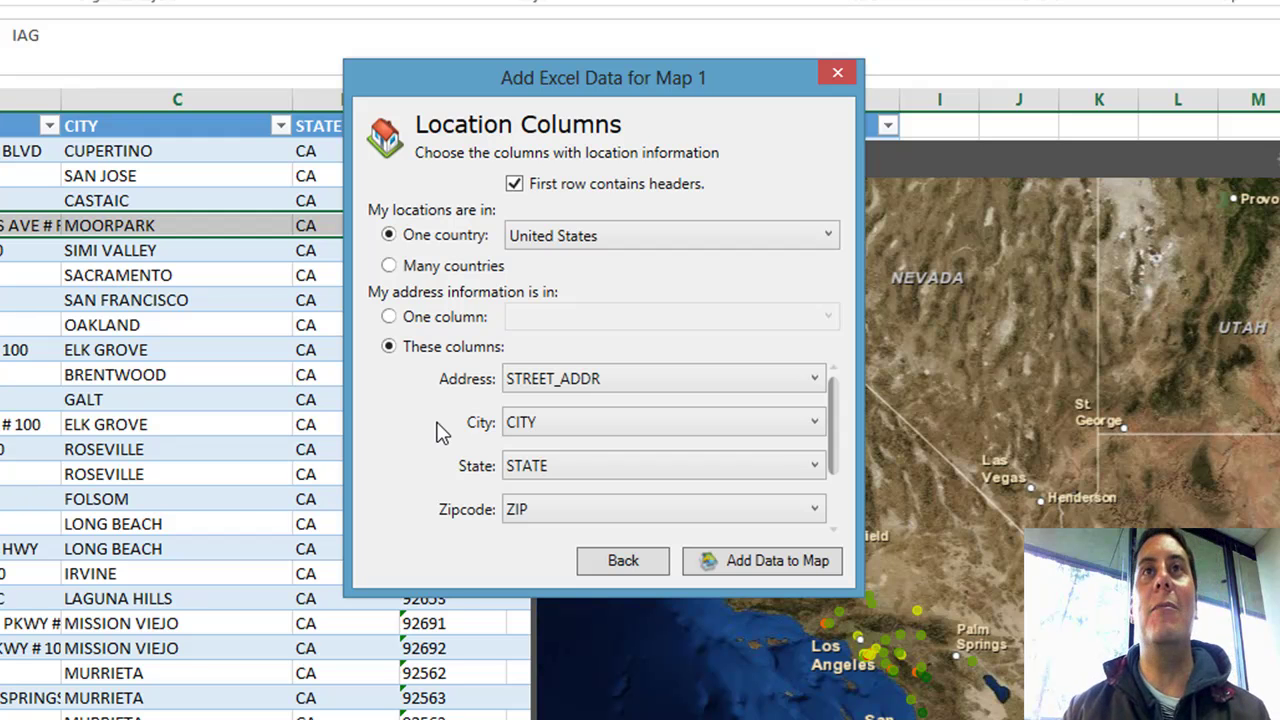
left_click(790, 562)
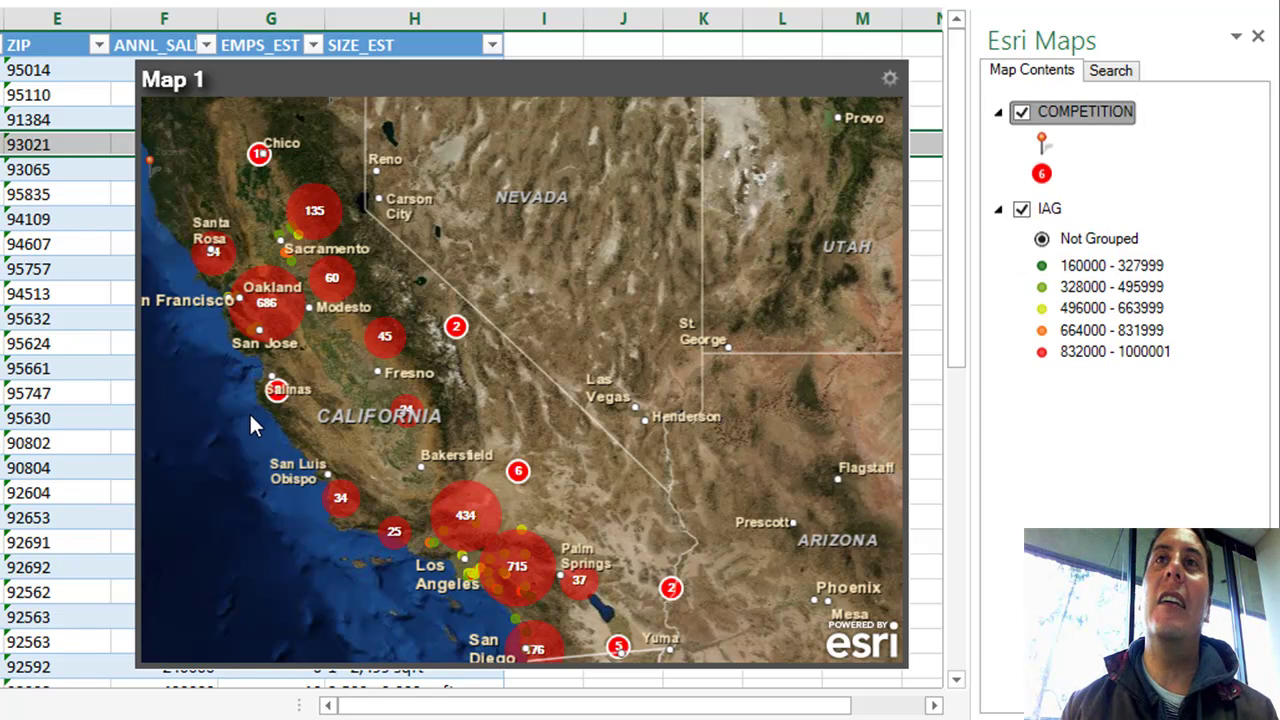
left_click_drag(233, 514, 351, 507)
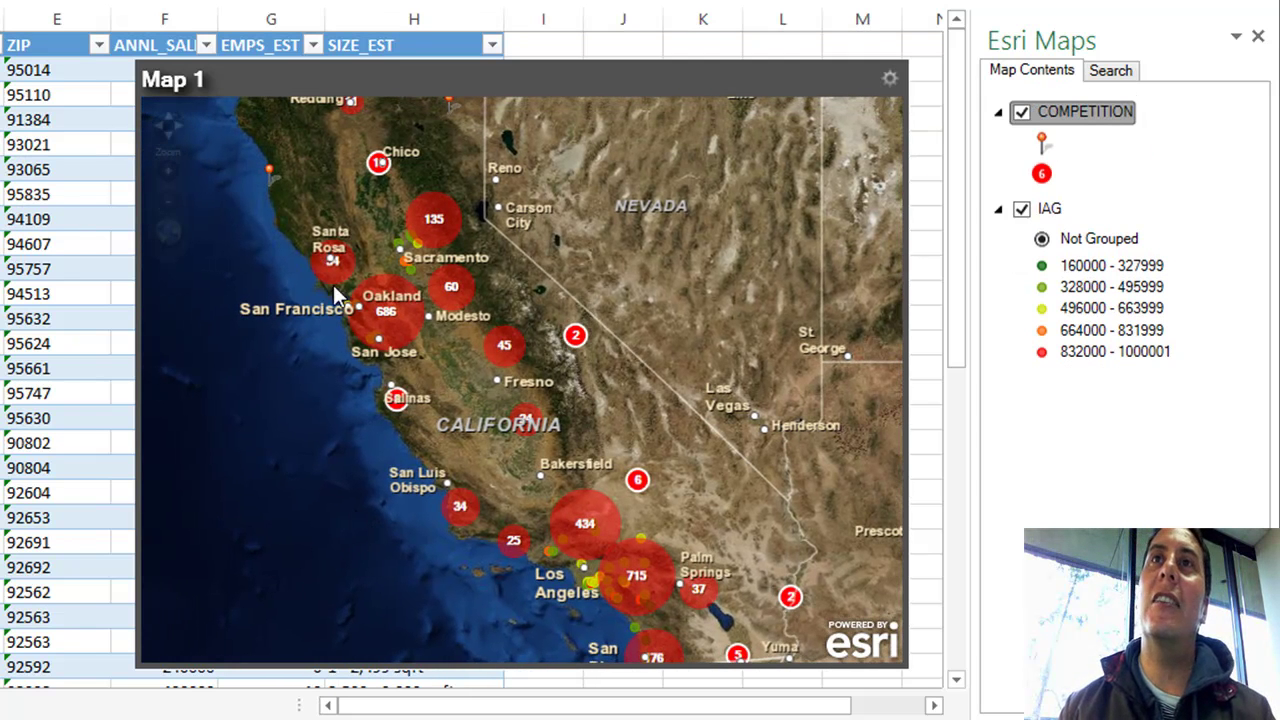
left_click(169, 201)
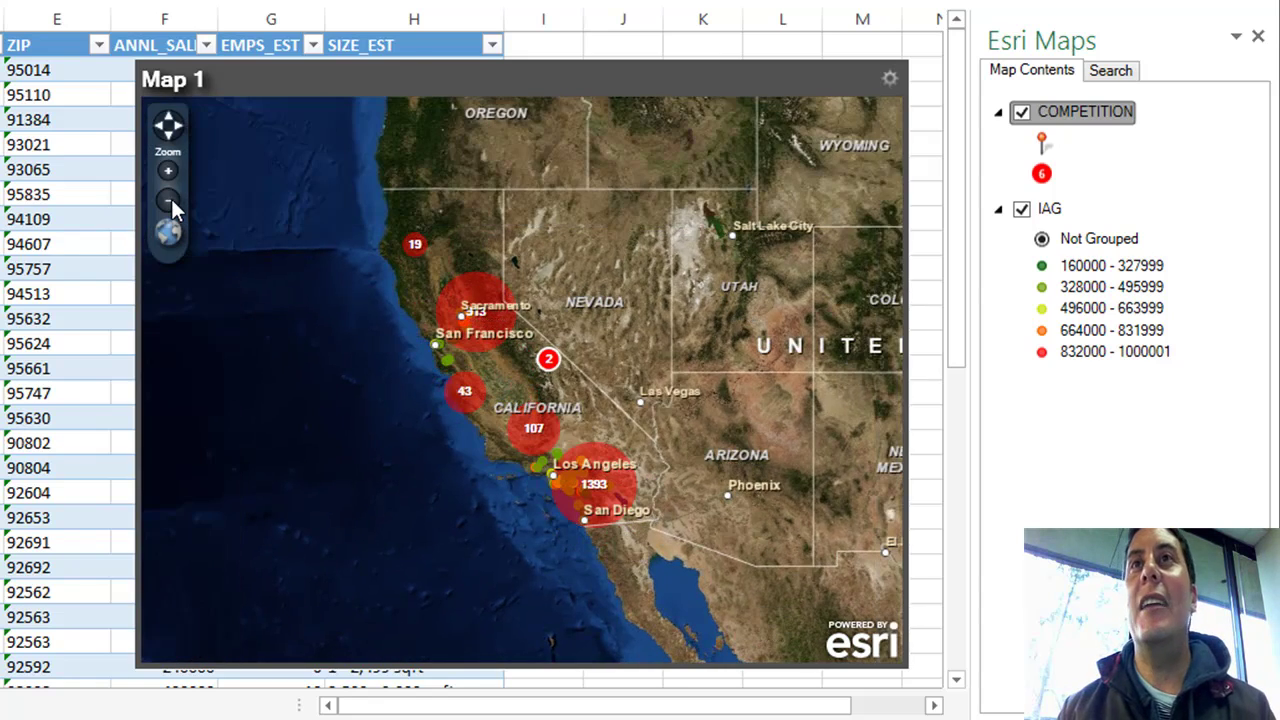
left_click(170, 200)
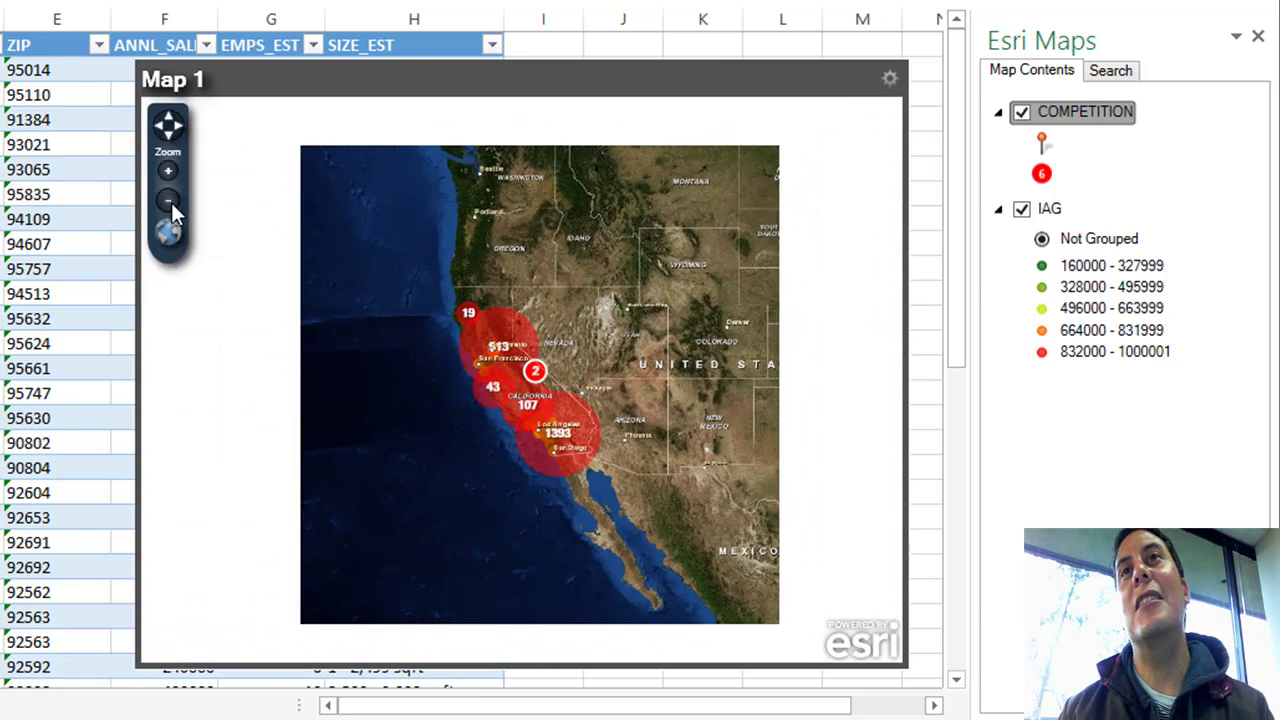
left_click(170, 201)
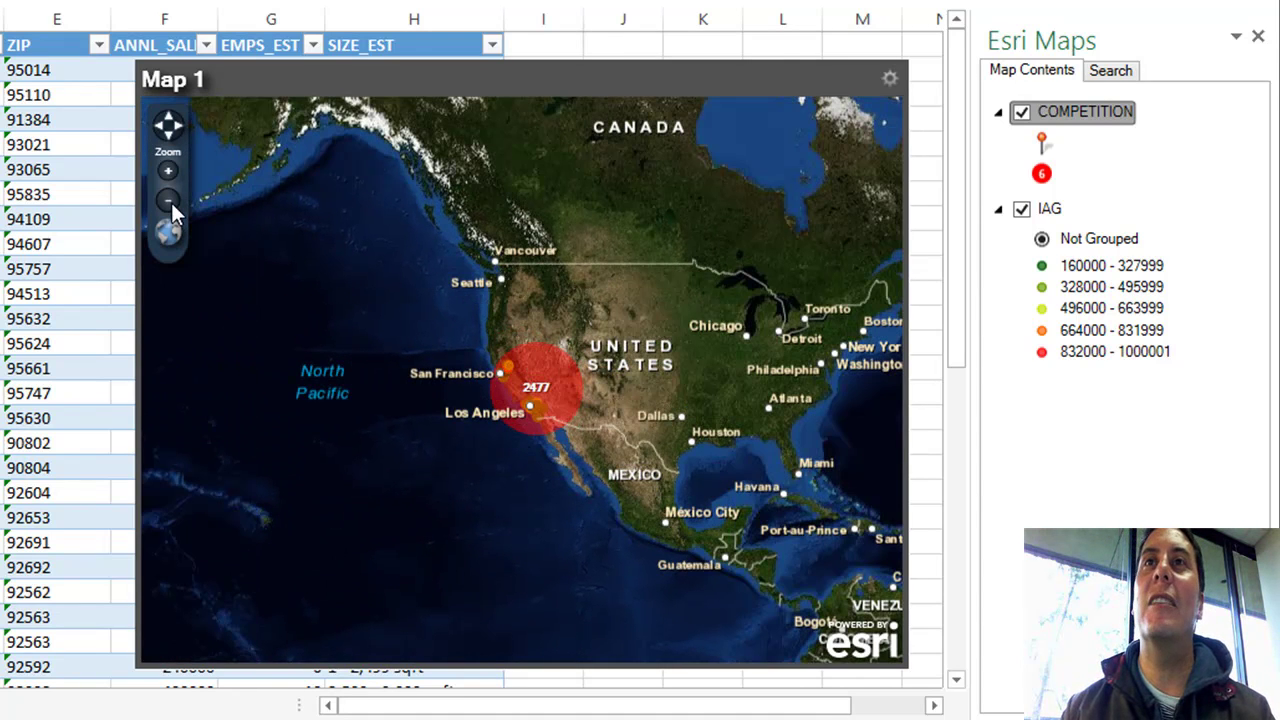
left_click(168, 172)
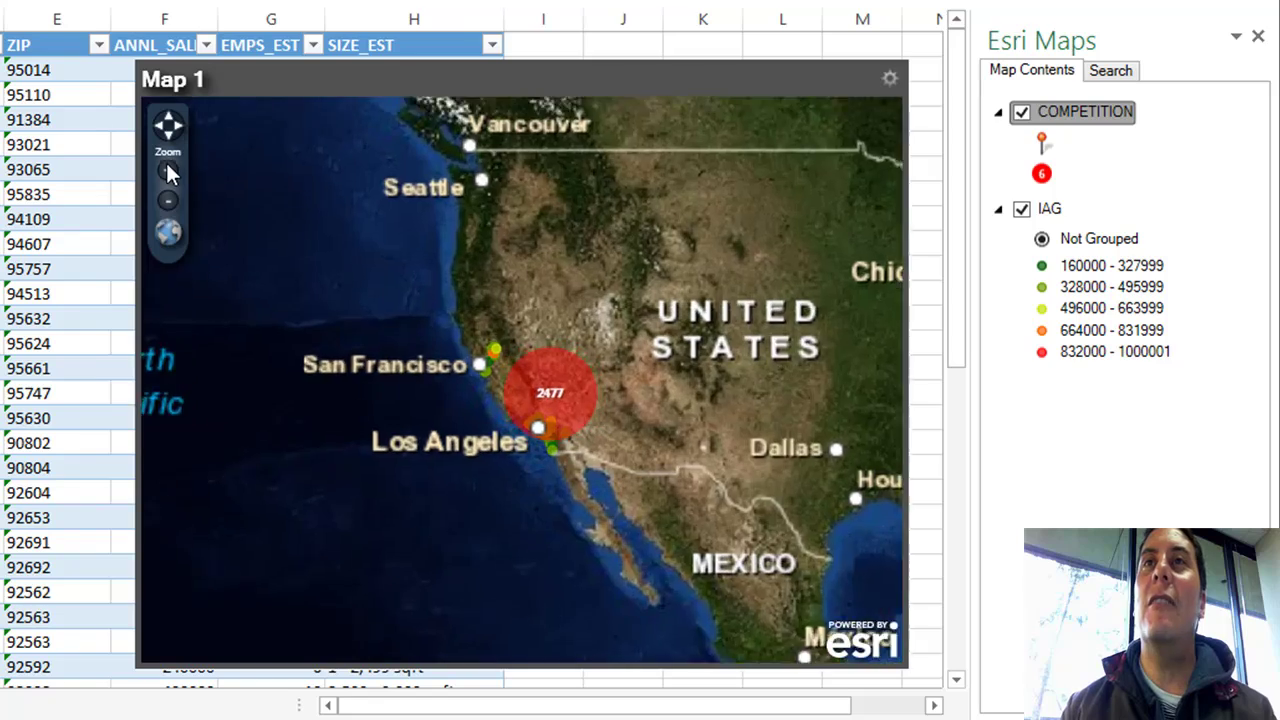
left_click(168, 172)
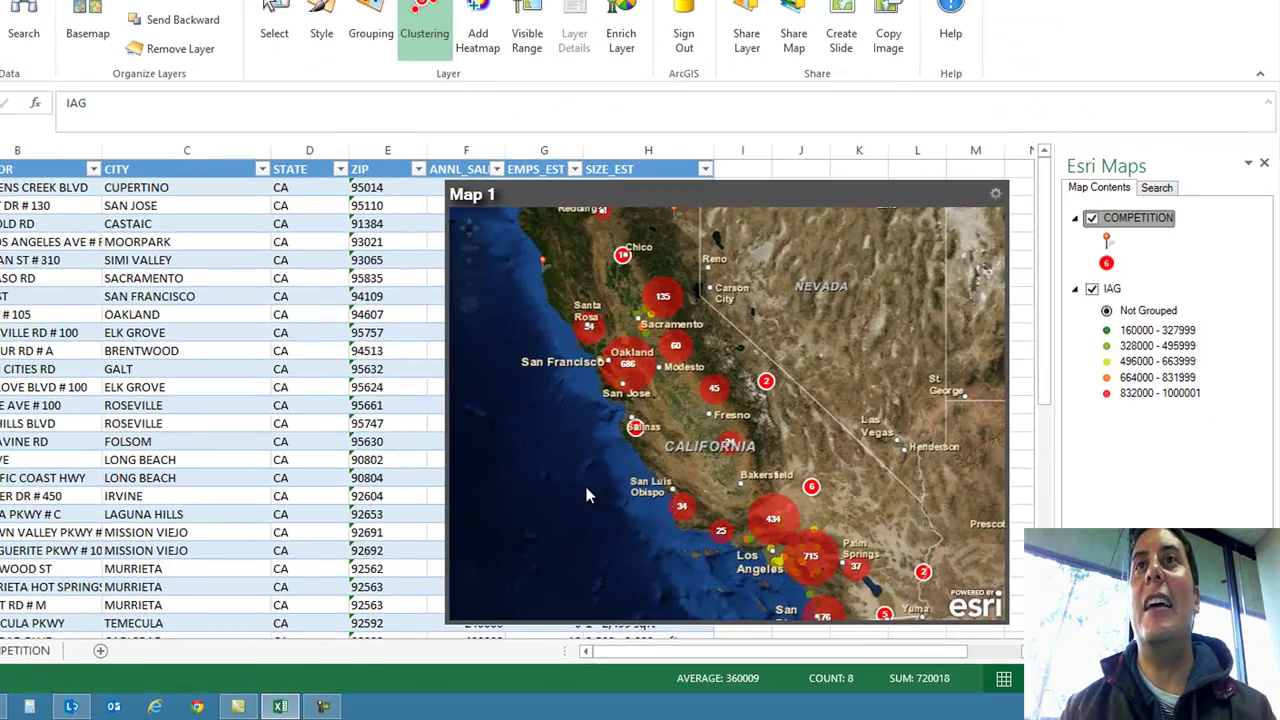
left_click_drag(350, 481, 299, 375)
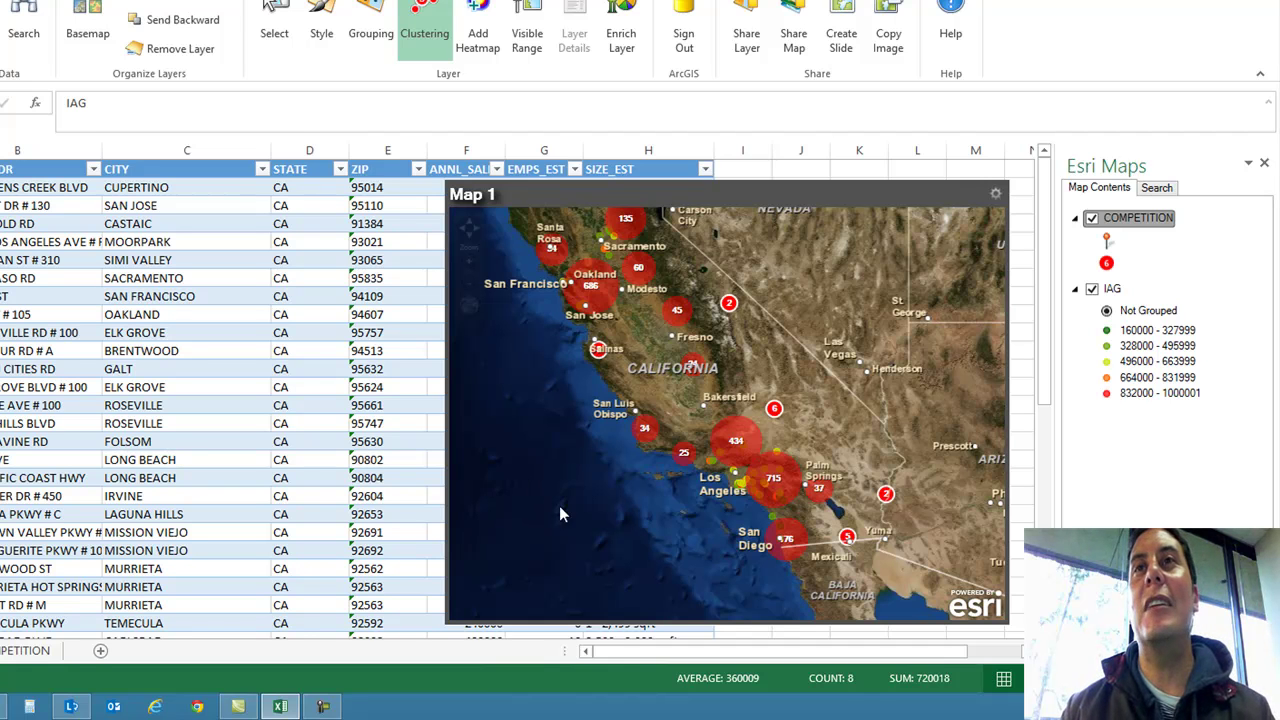
left_click_drag(614, 505, 609, 480)
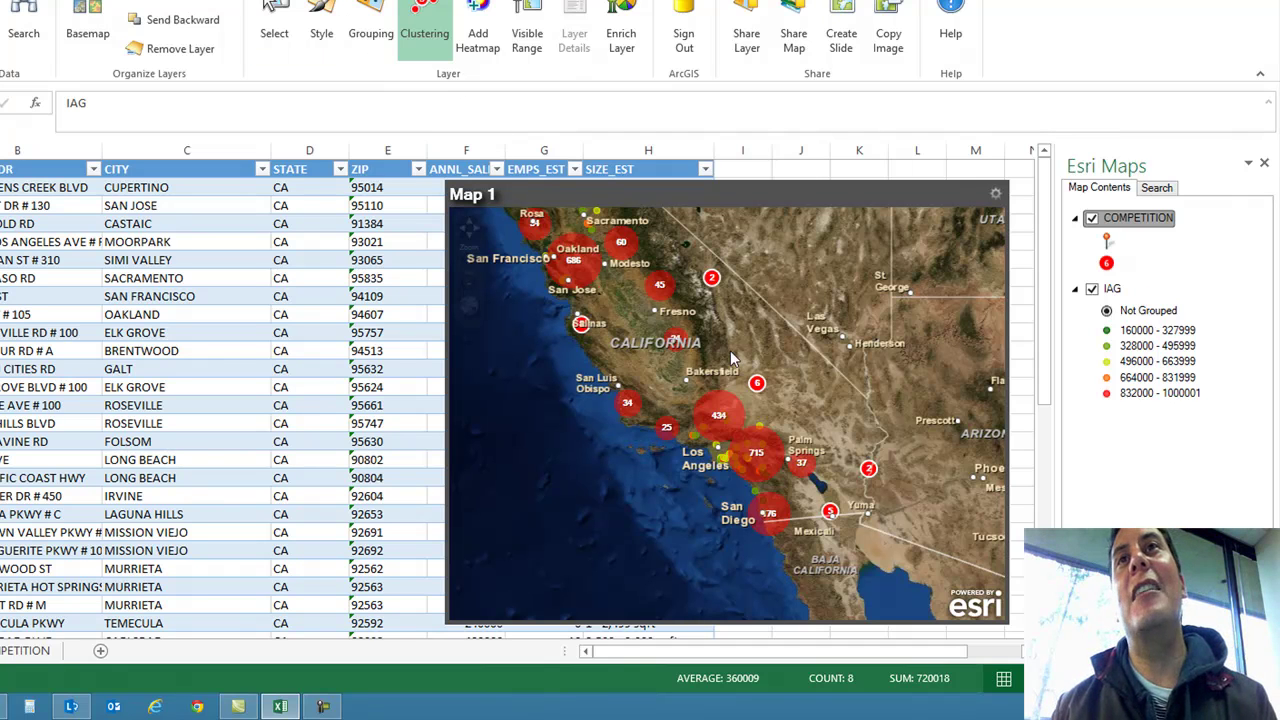
Give COMPETITION clusters a blue background and a cluster radius of 50, then pan to northern California.
right_click(1155, 222)
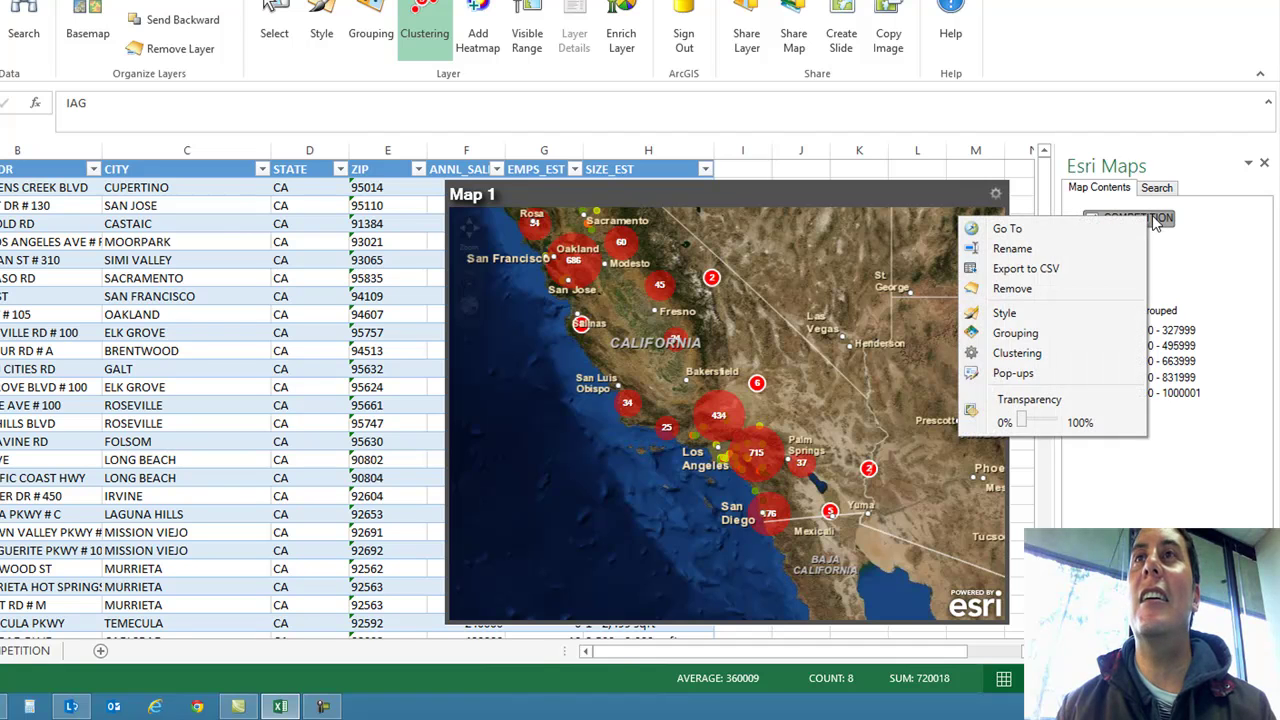
left_click(1068, 362)
left_click(443, 230)
left_click(441, 251)
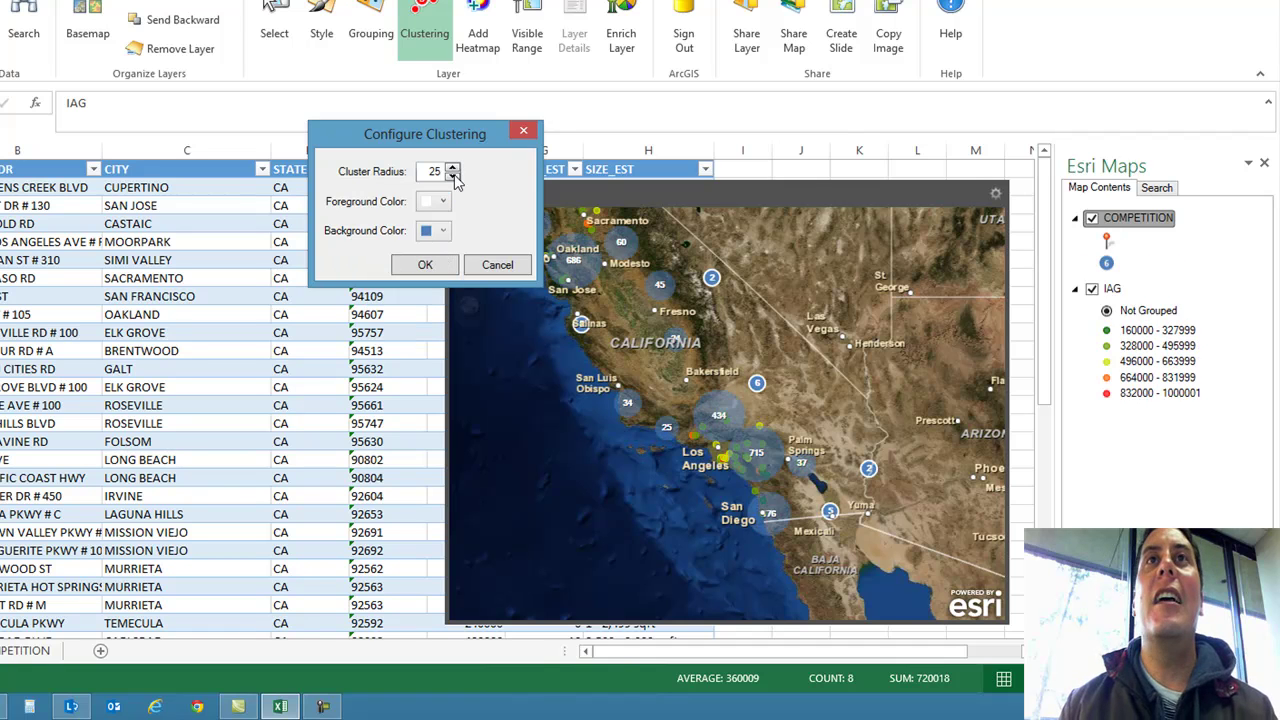
left_click_drag(452, 171, 452, 171)
left_click(425, 264)
left_click_drag(597, 404, 645, 440)
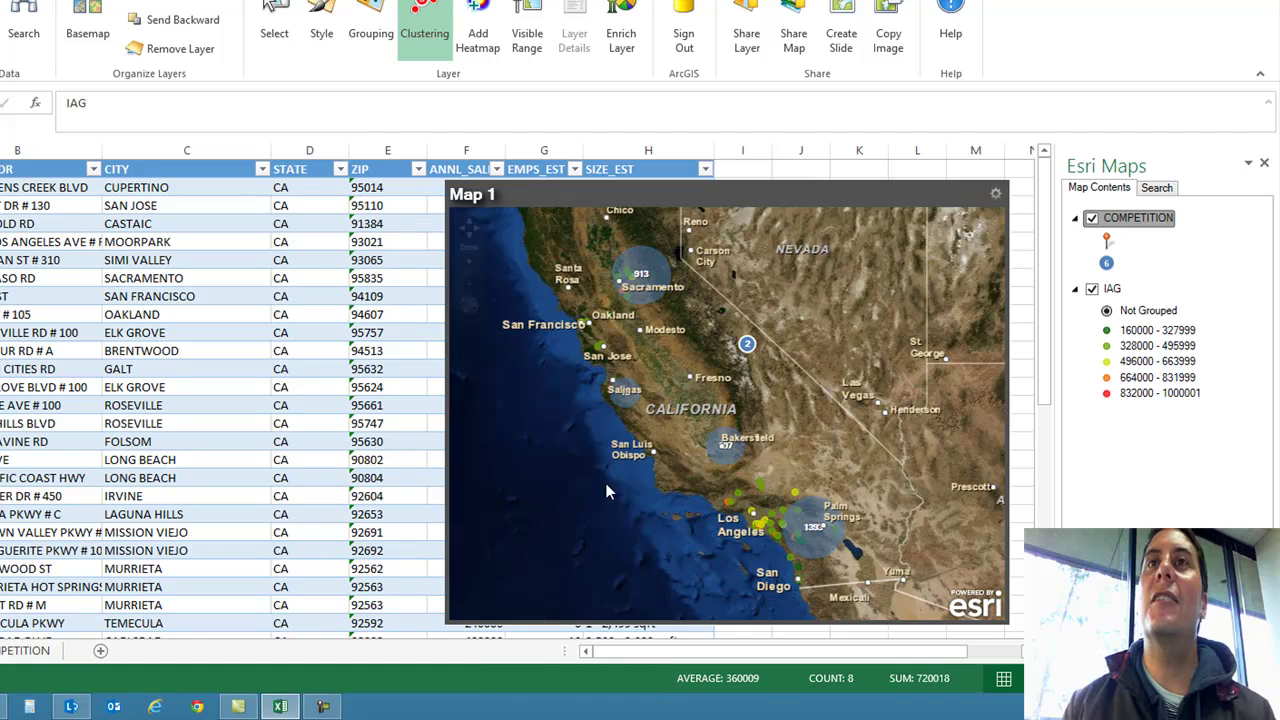
left_click_drag(605, 490, 604, 449)
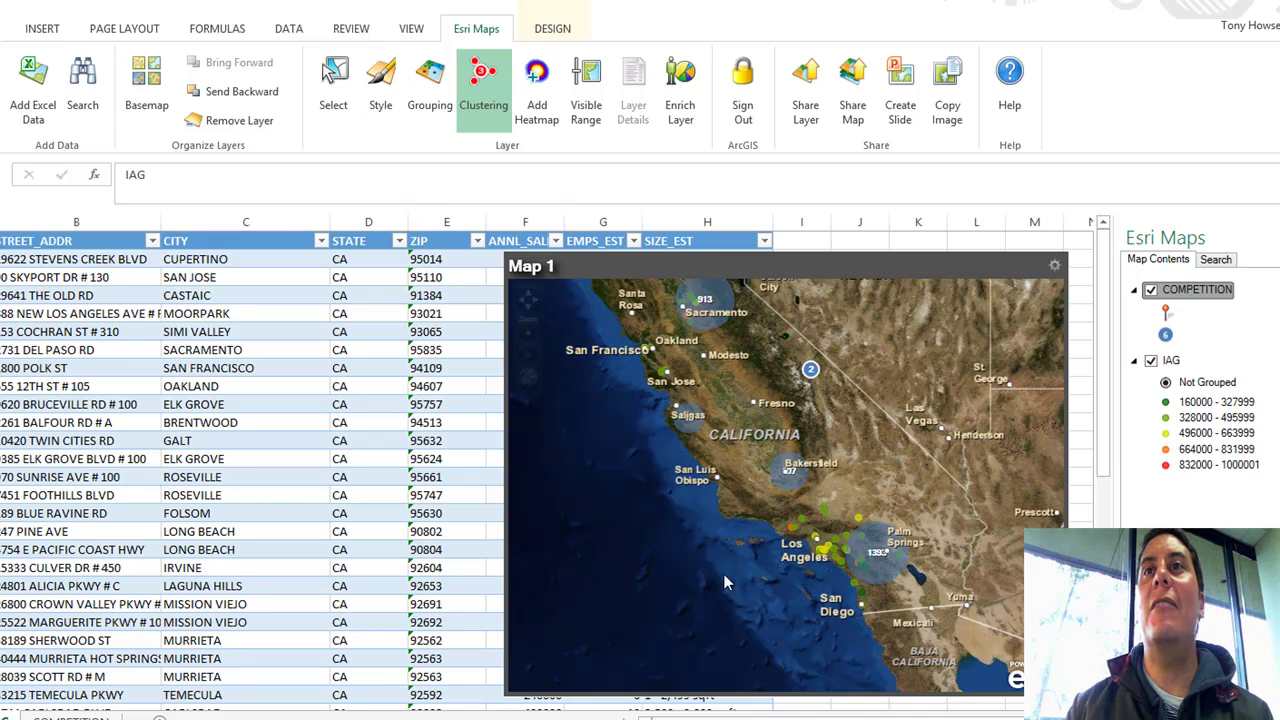
left_click_drag(713, 585, 739, 604)
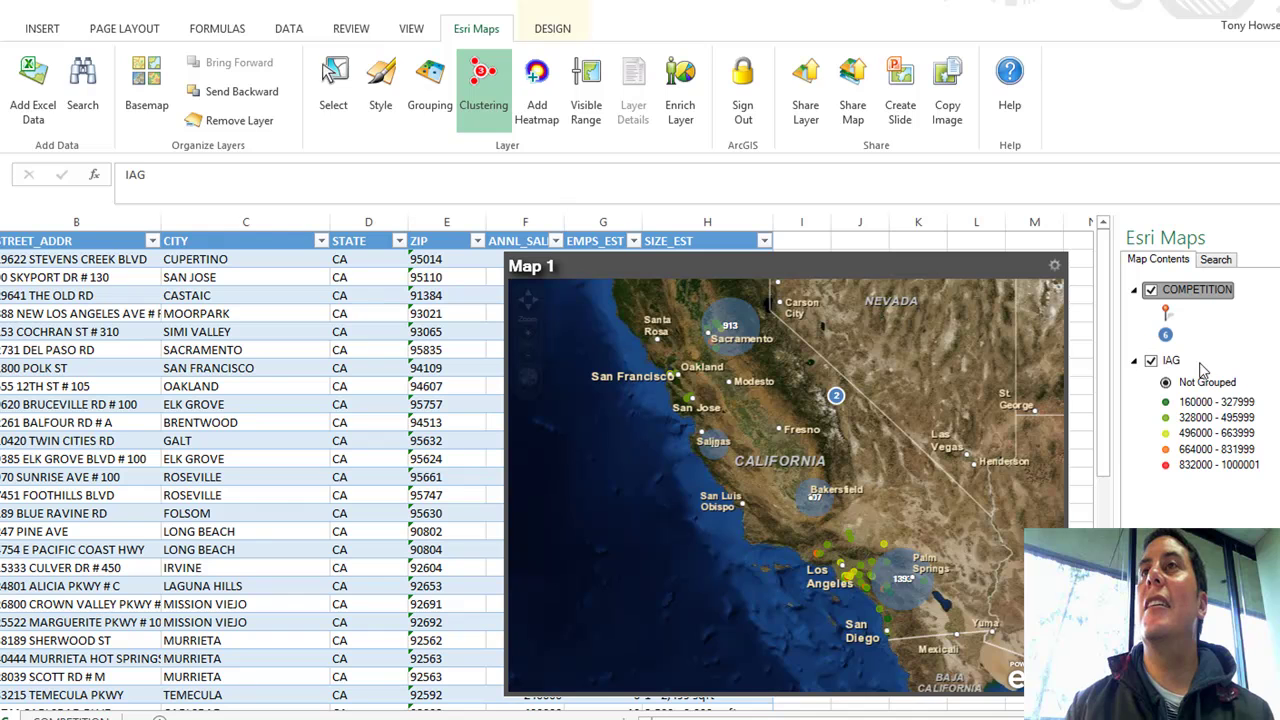
Select all 48 features in the IAG layer and apply the Light Gray Canvas basemap.
left_click(336, 88)
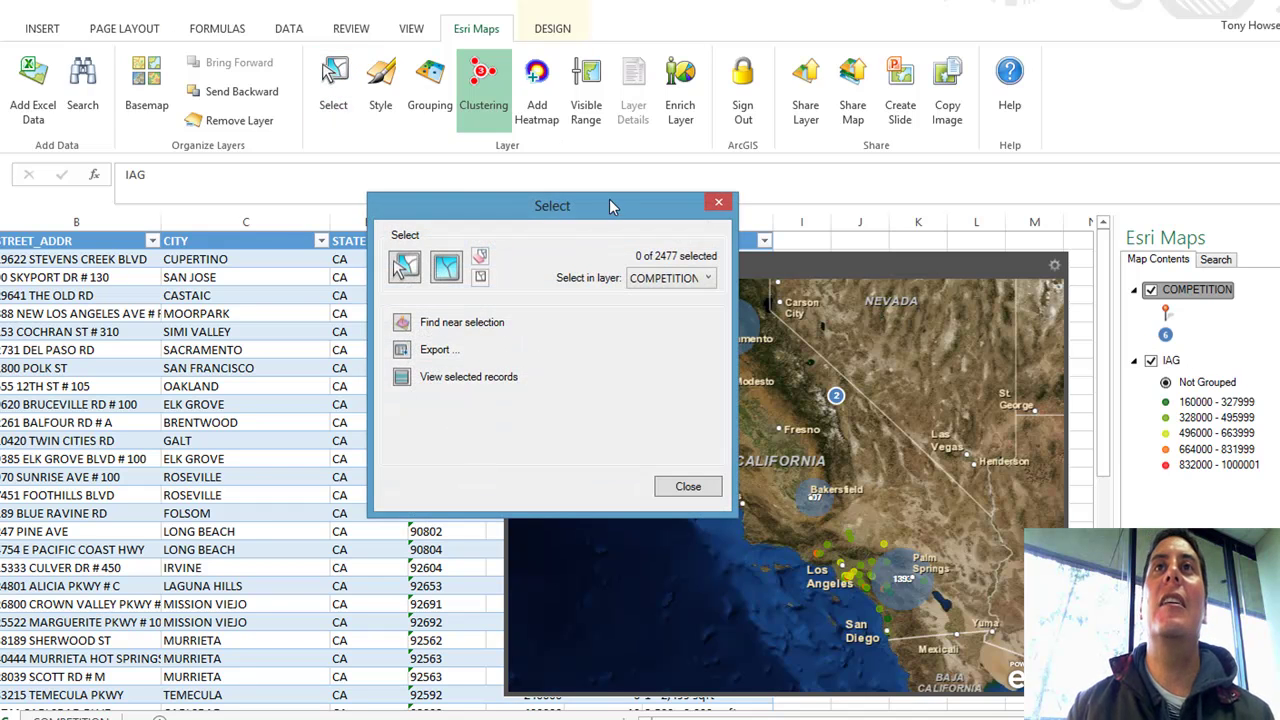
left_click_drag(609, 199, 481, 330)
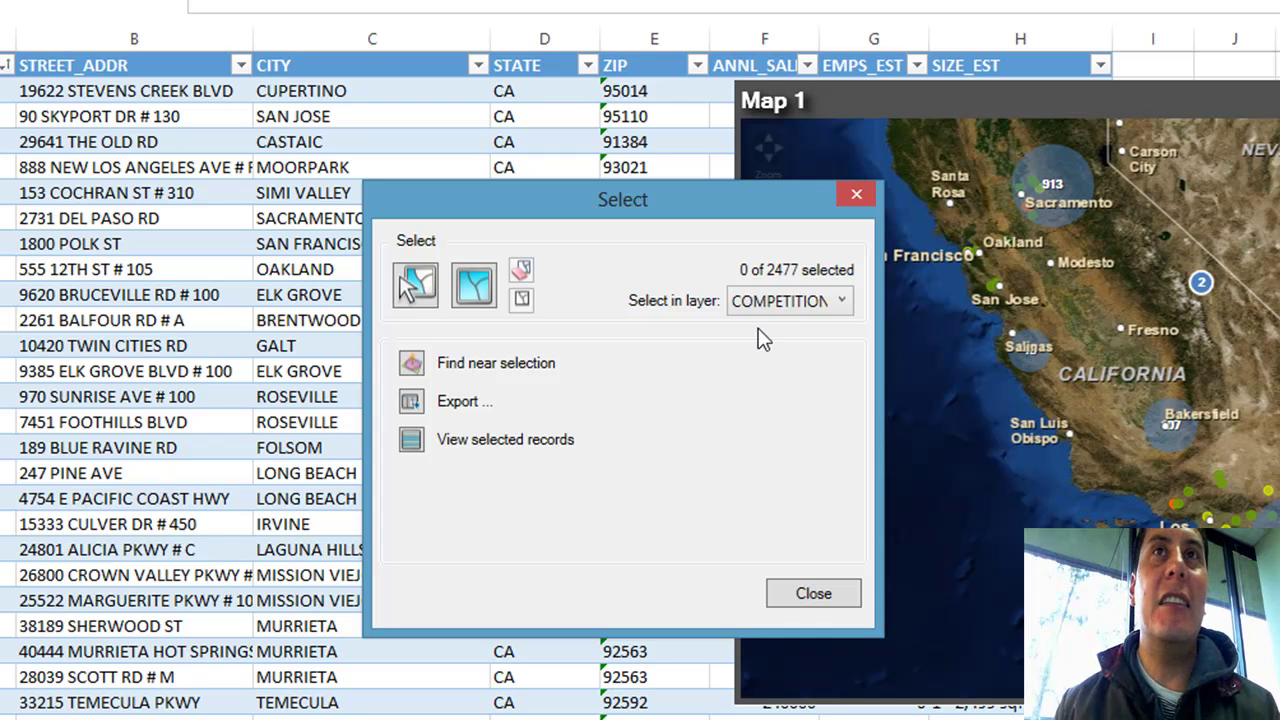
left_click(790, 301)
left_click(797, 332)
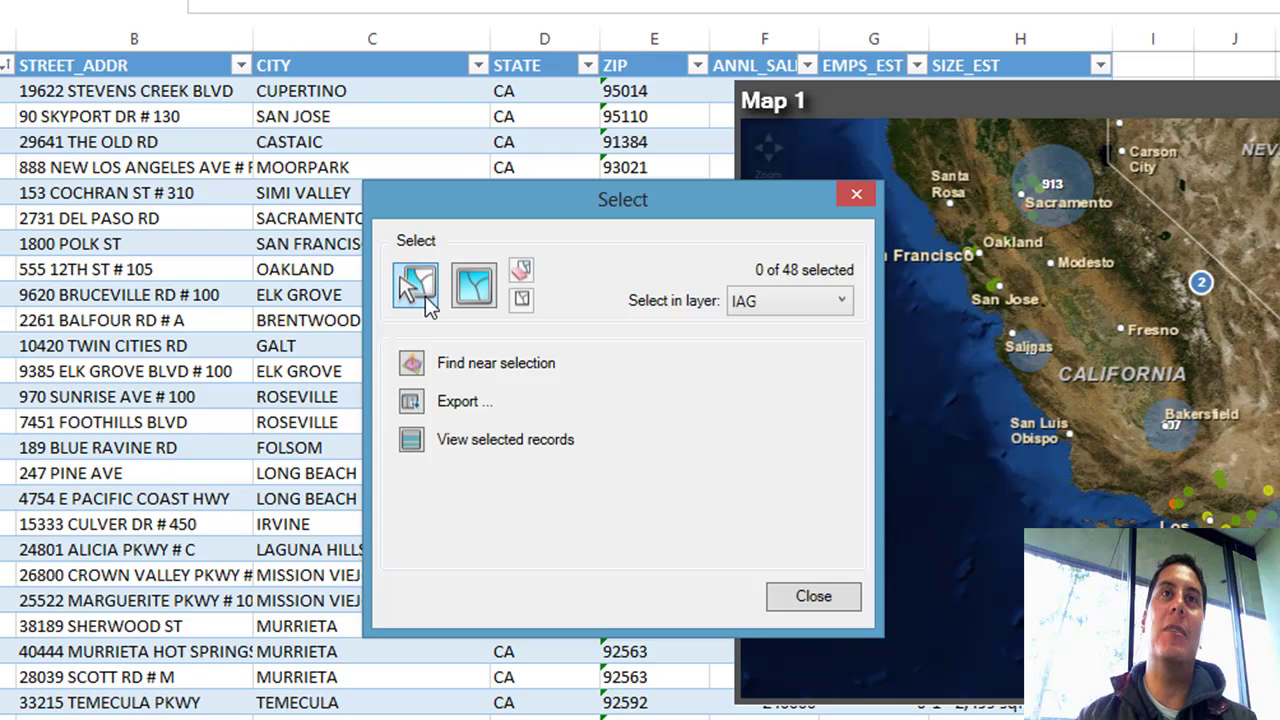
left_click(475, 290)
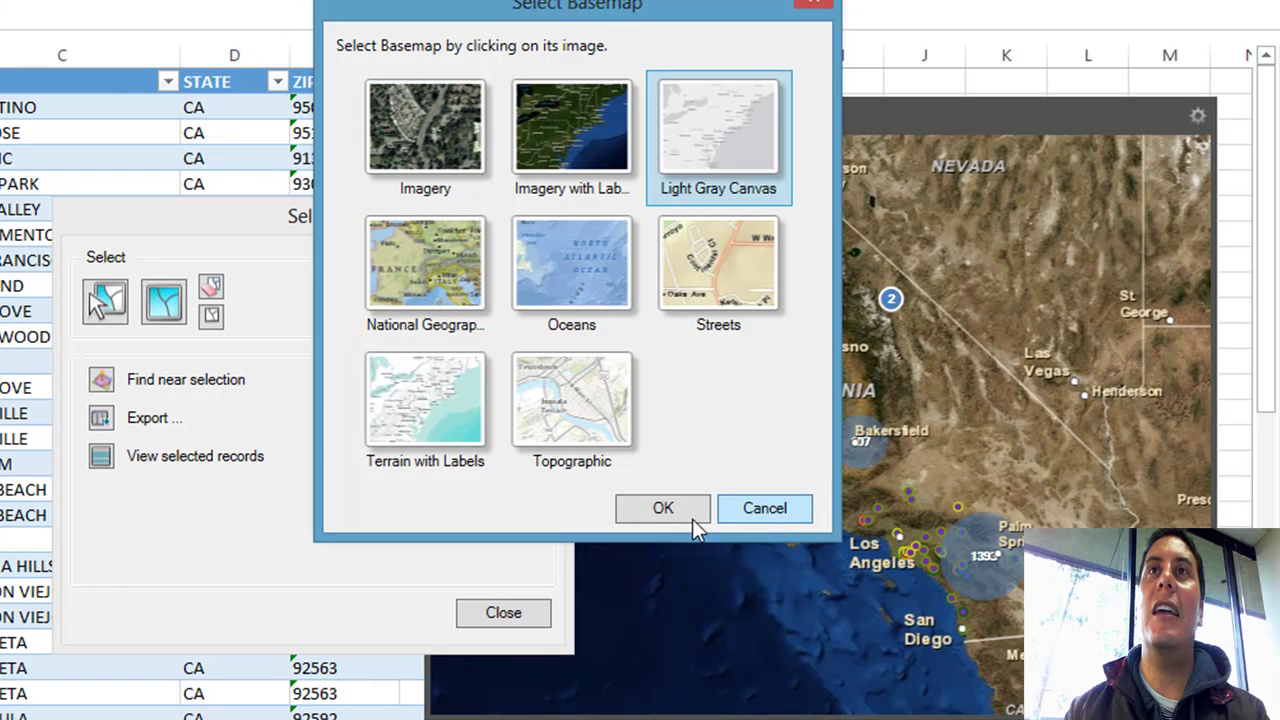
left_click(956, 492)
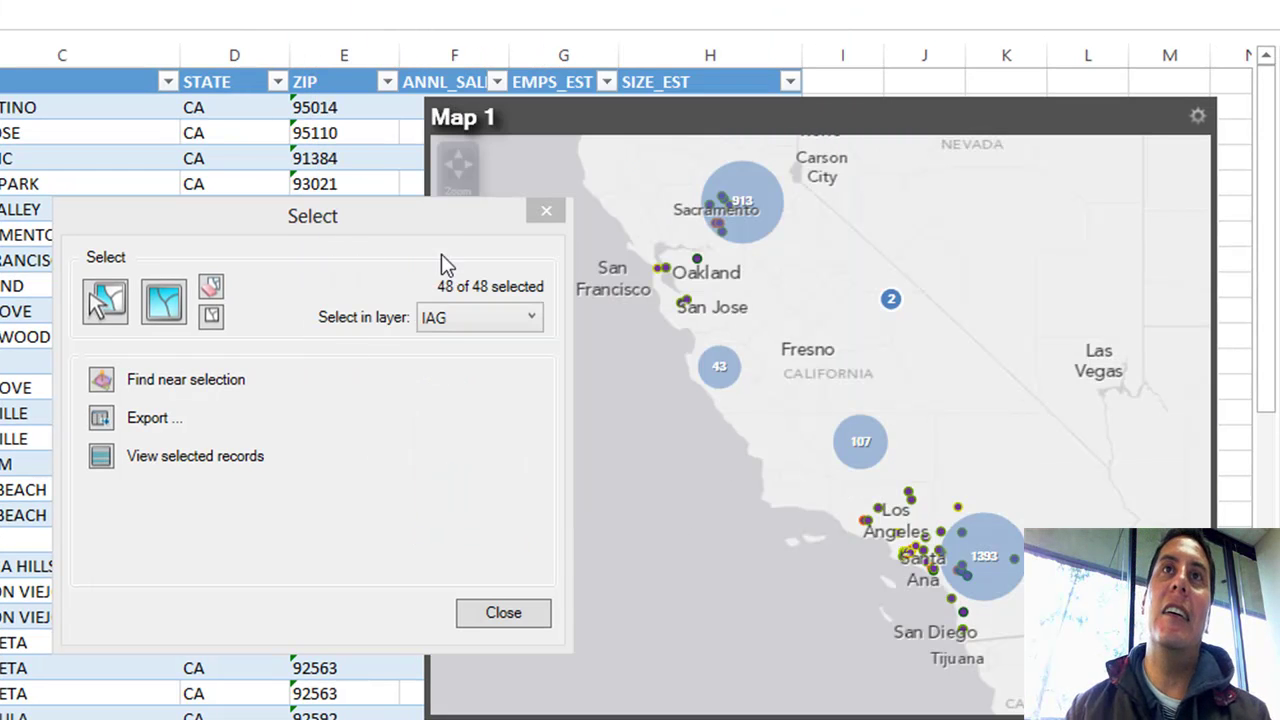
left_click_drag(435, 219, 413, 218)
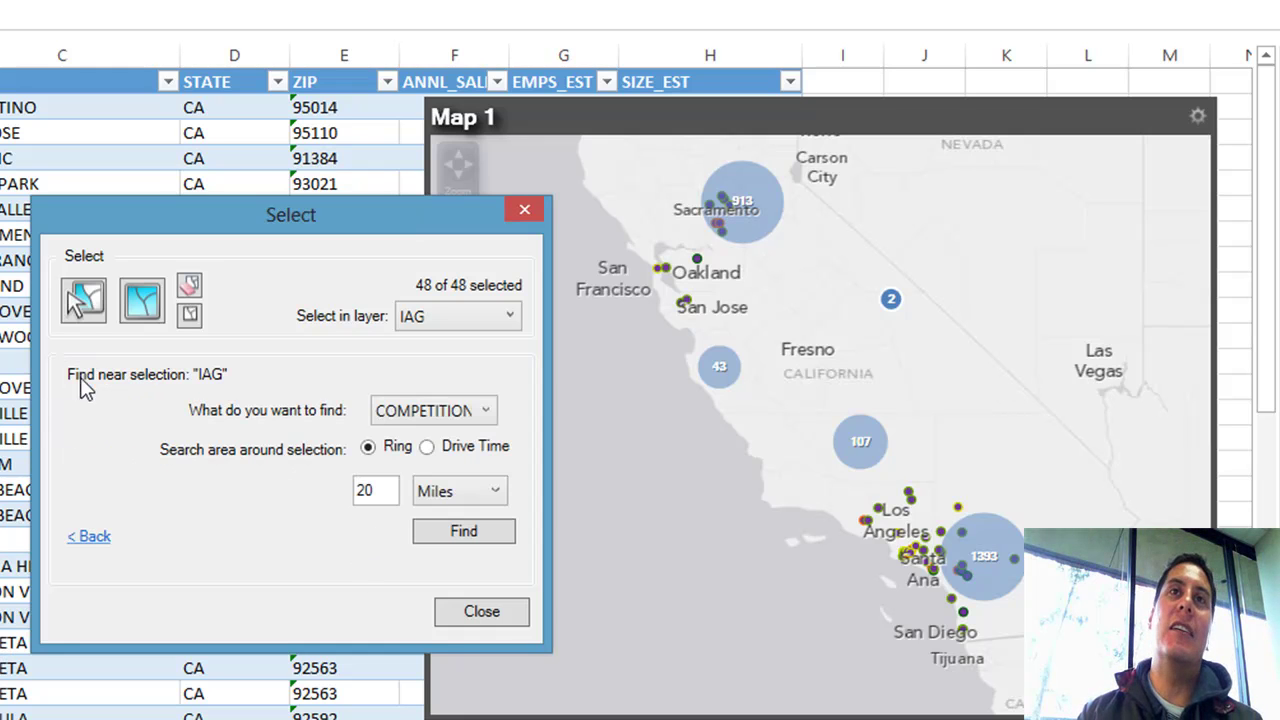
Run a Find Nearby search for COMPETITION locations within 1000 feet of the IAG stores.
left_click(484, 413)
left_click(484, 413)
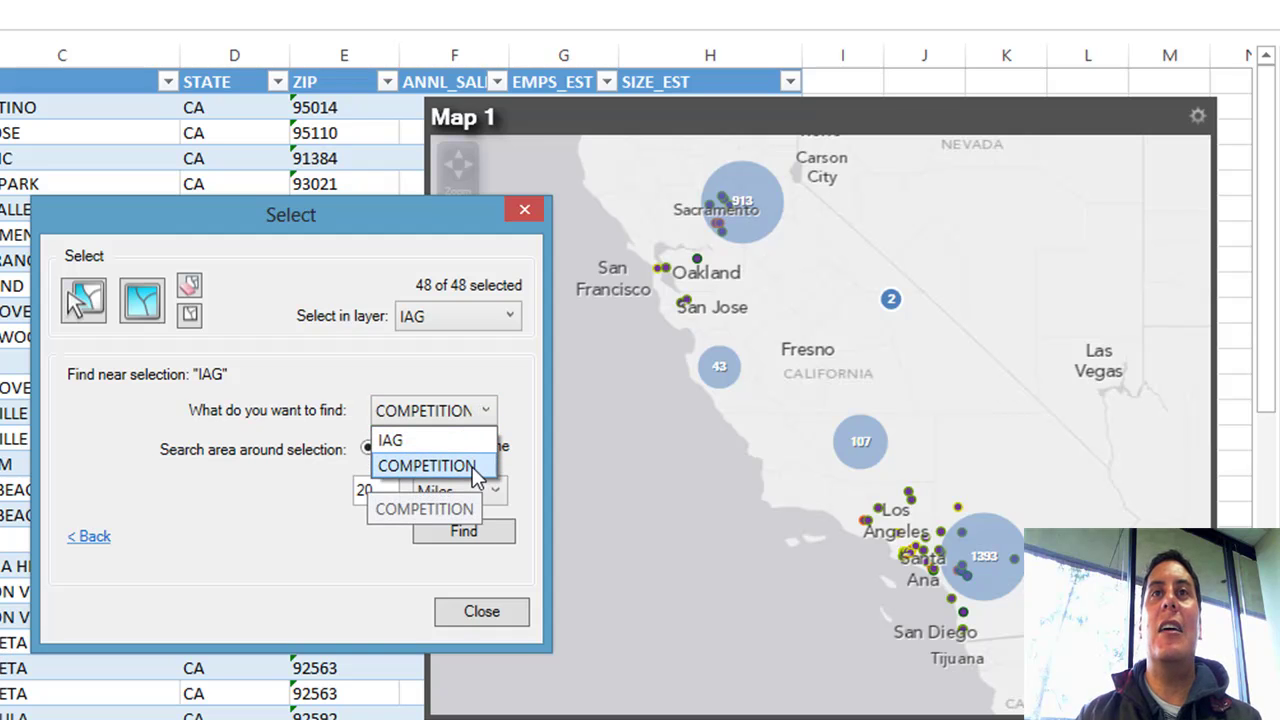
left_click(475, 468)
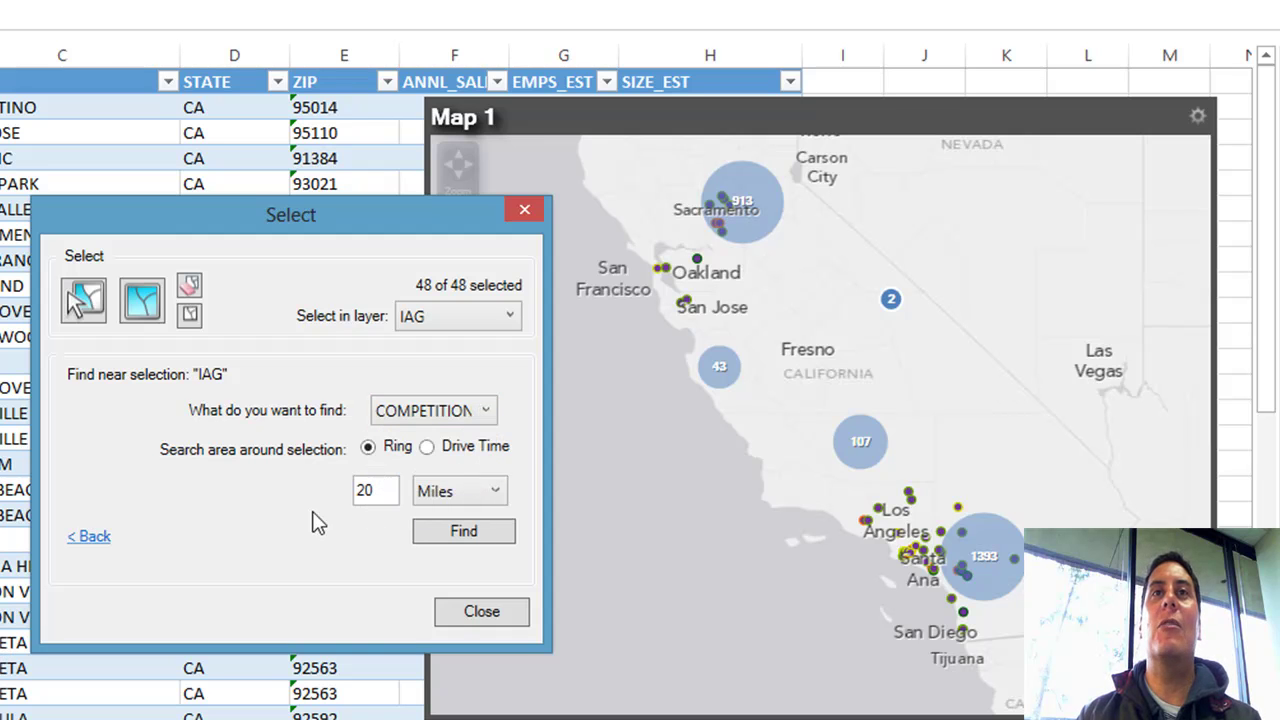
double_click(388, 491)
type("1000")
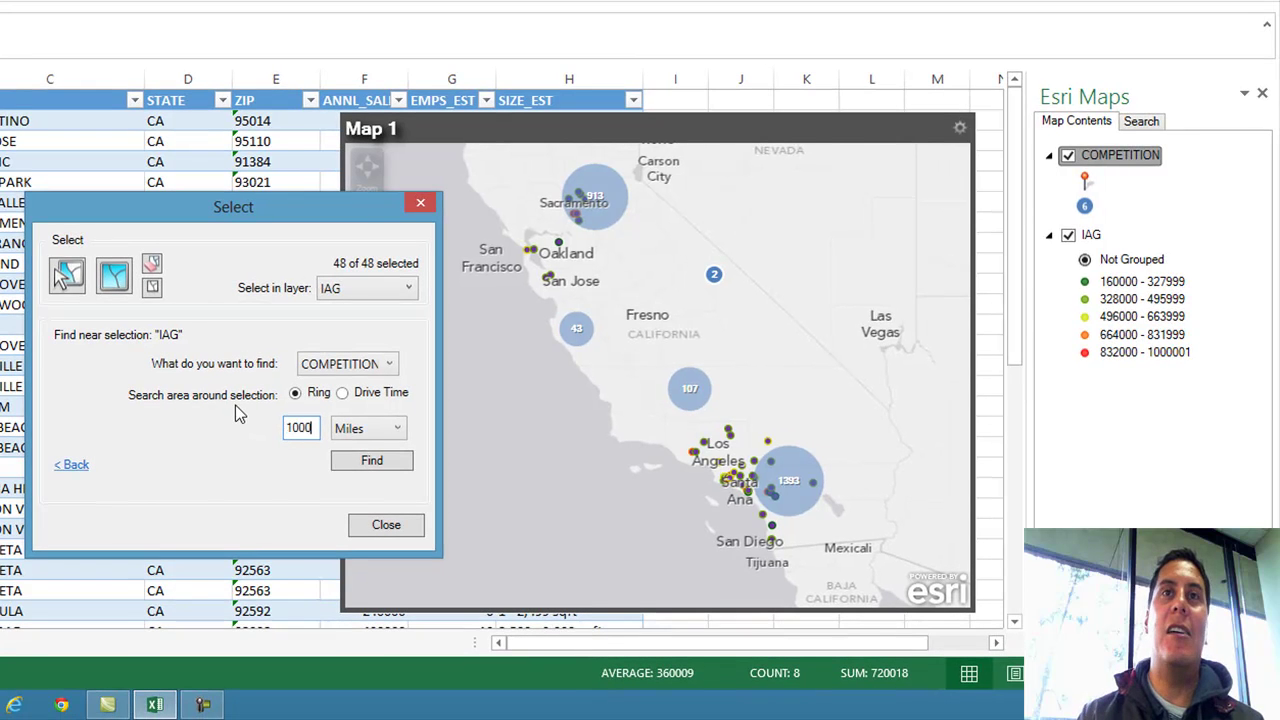
left_click(394, 429)
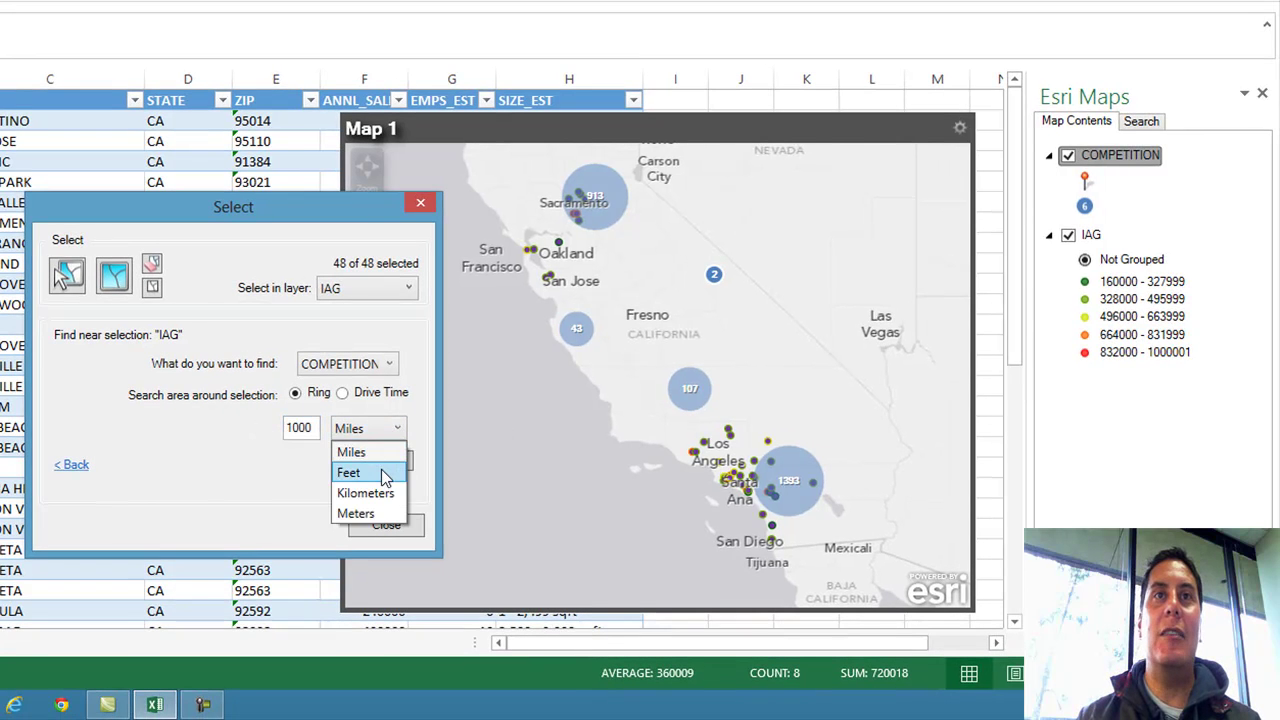
left_click(385, 479)
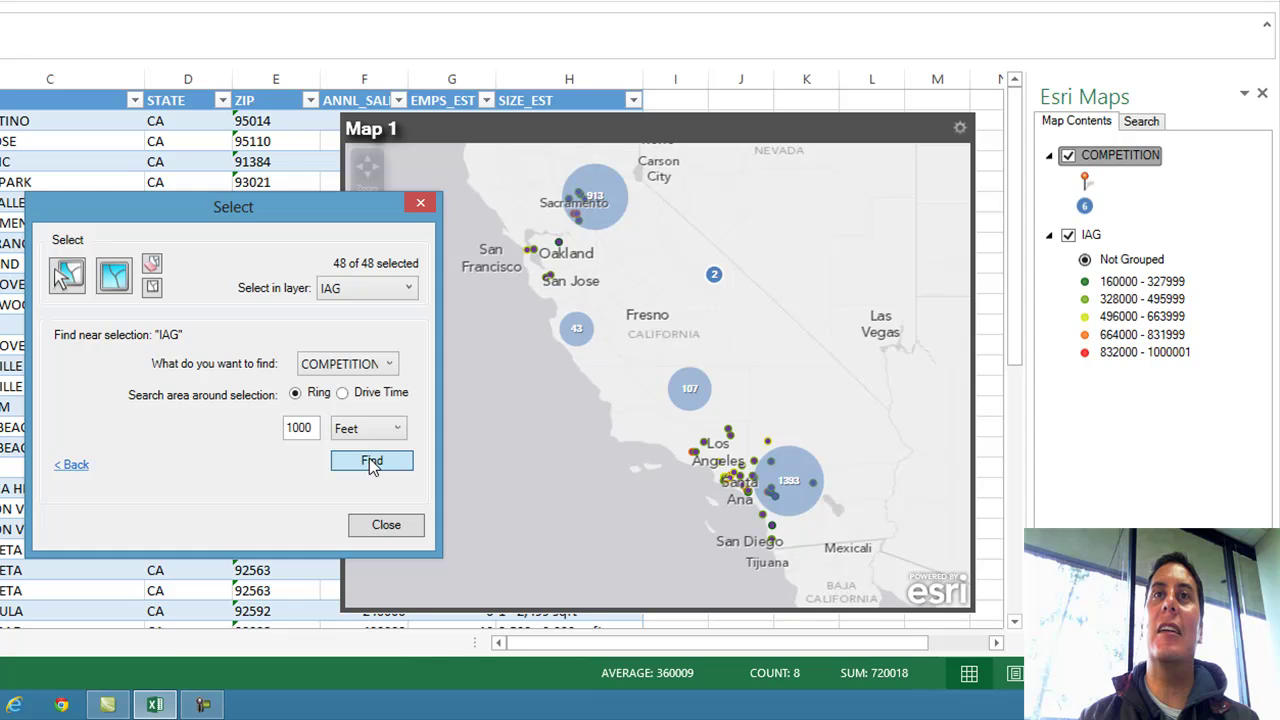
left_click(338, 466)
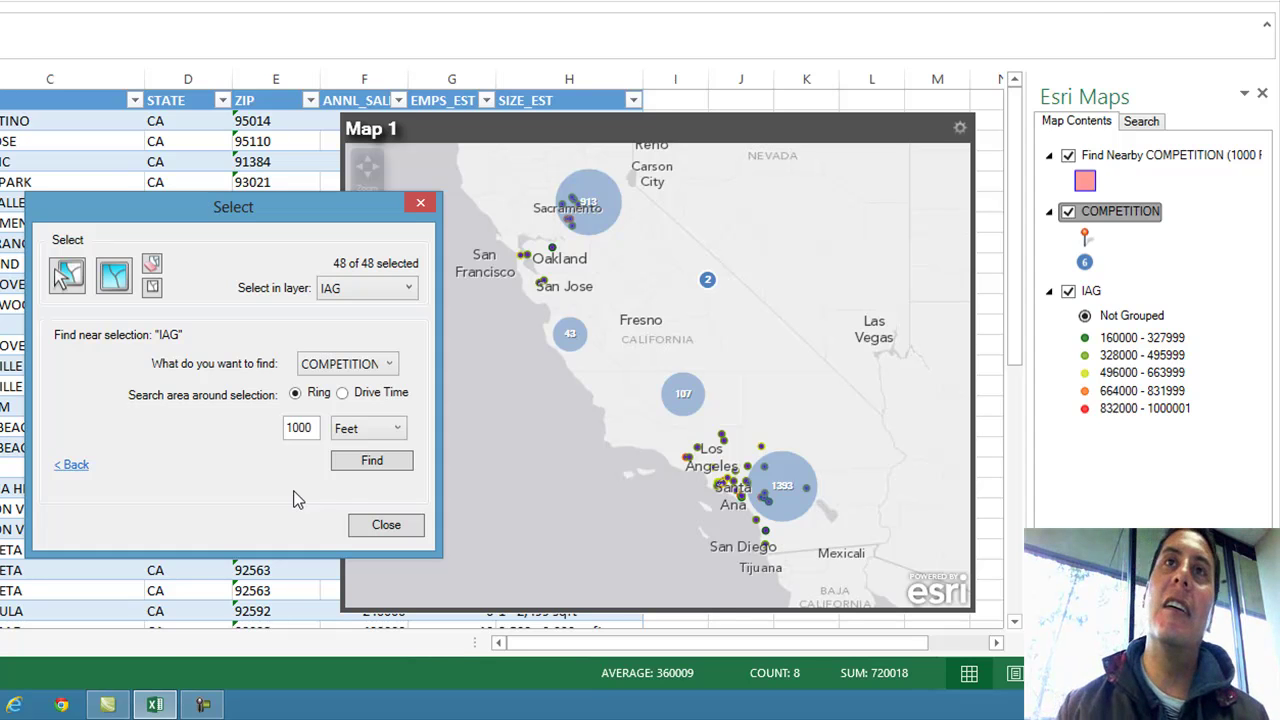
Switch the selection layer to COMPETITION (18 of 2477 selected), check the Selected Records export, and close.
left_click(398, 292)
left_click(402, 333)
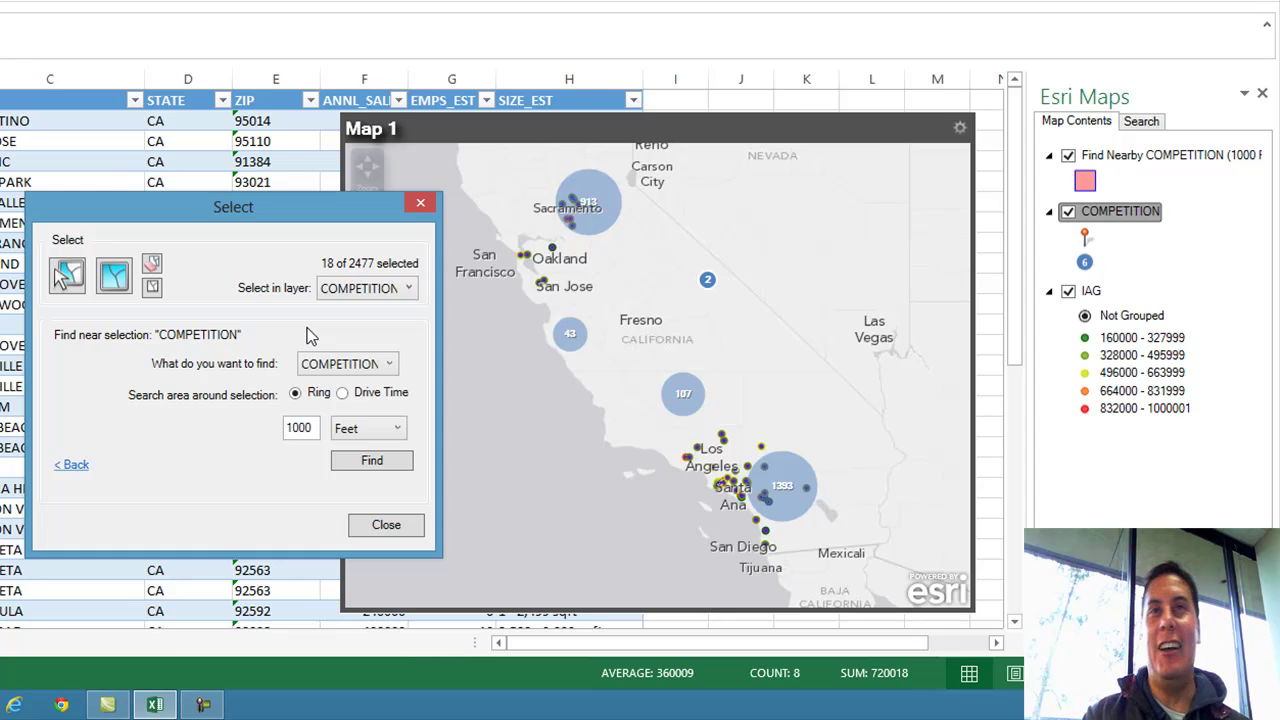
left_click(78, 466)
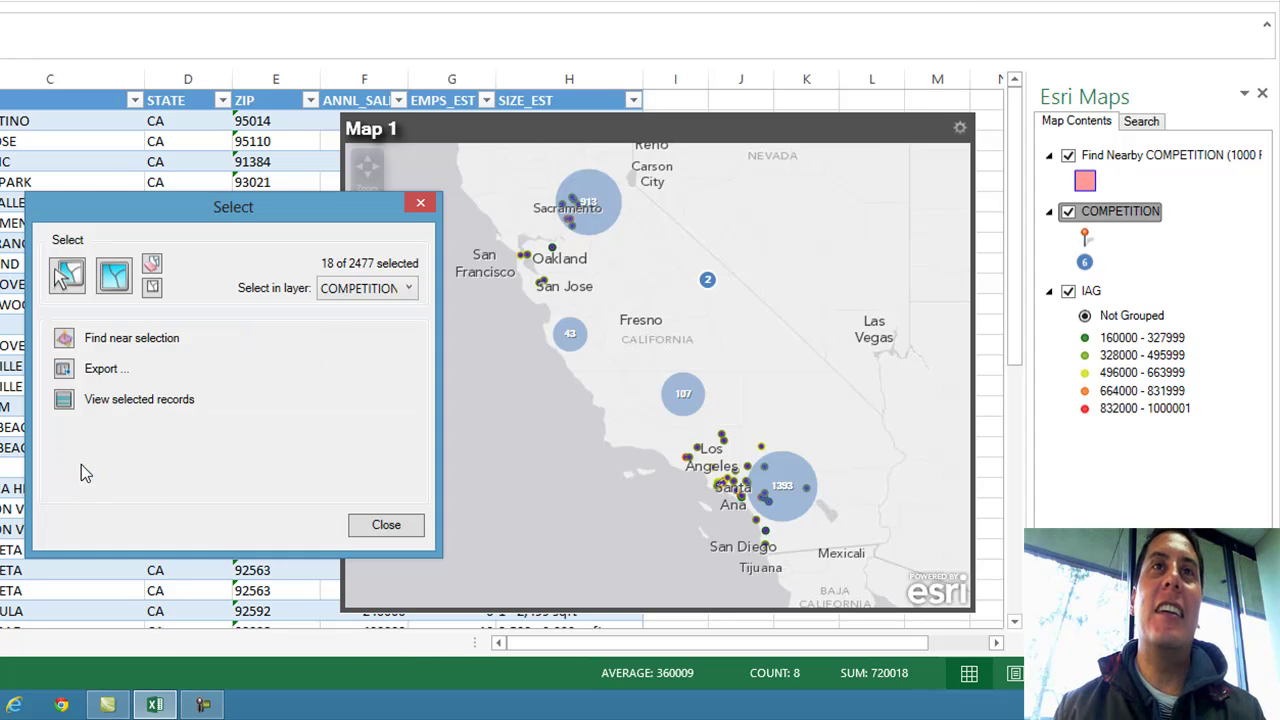
left_click(64, 369)
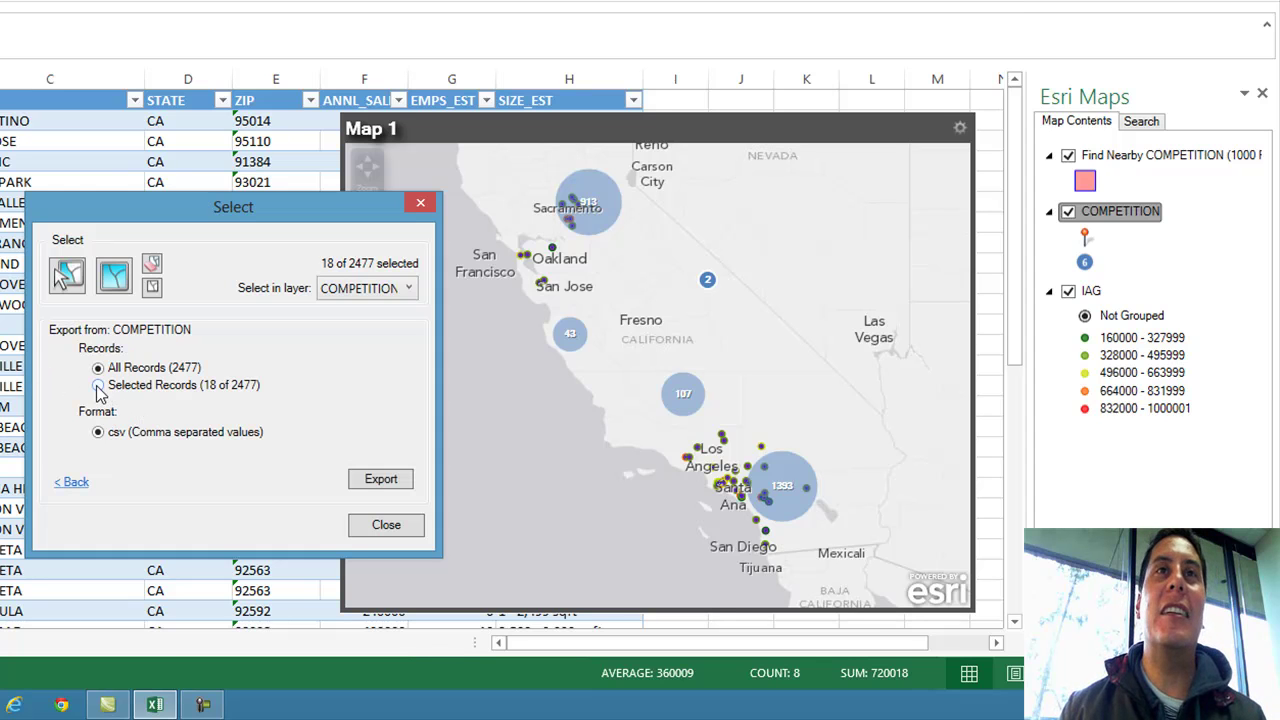
left_click(99, 386)
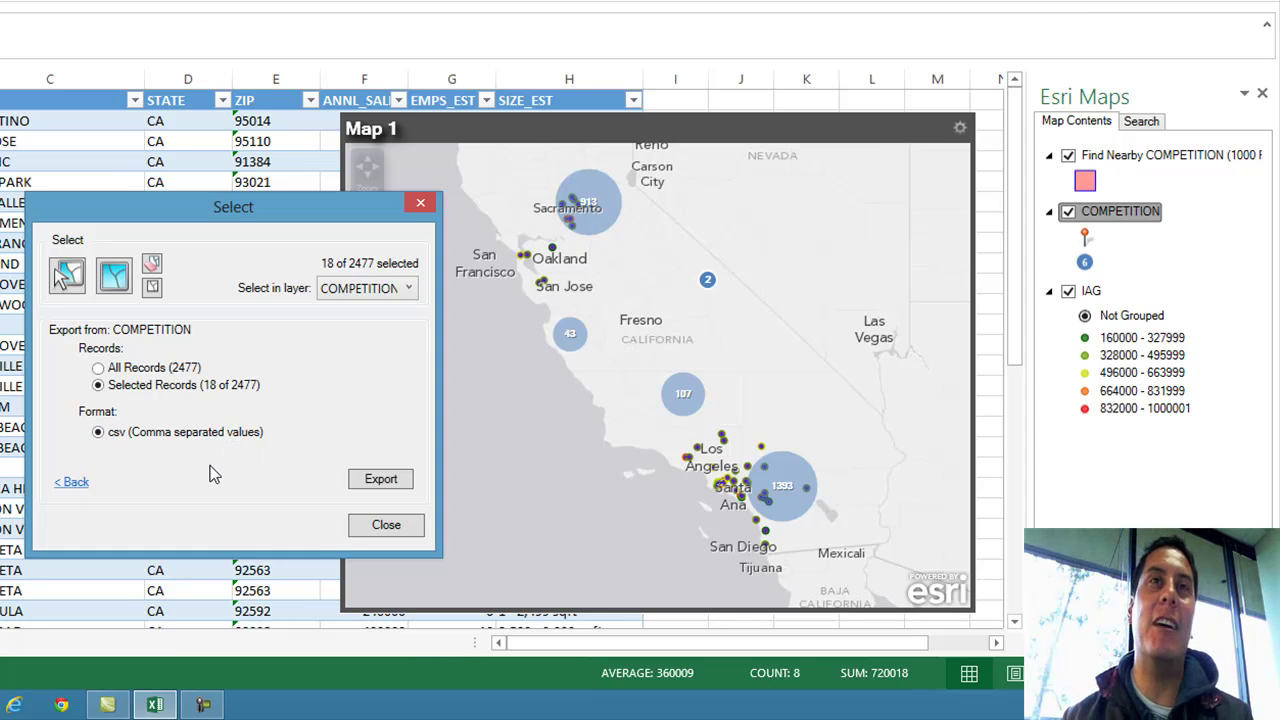
left_click(72, 483)
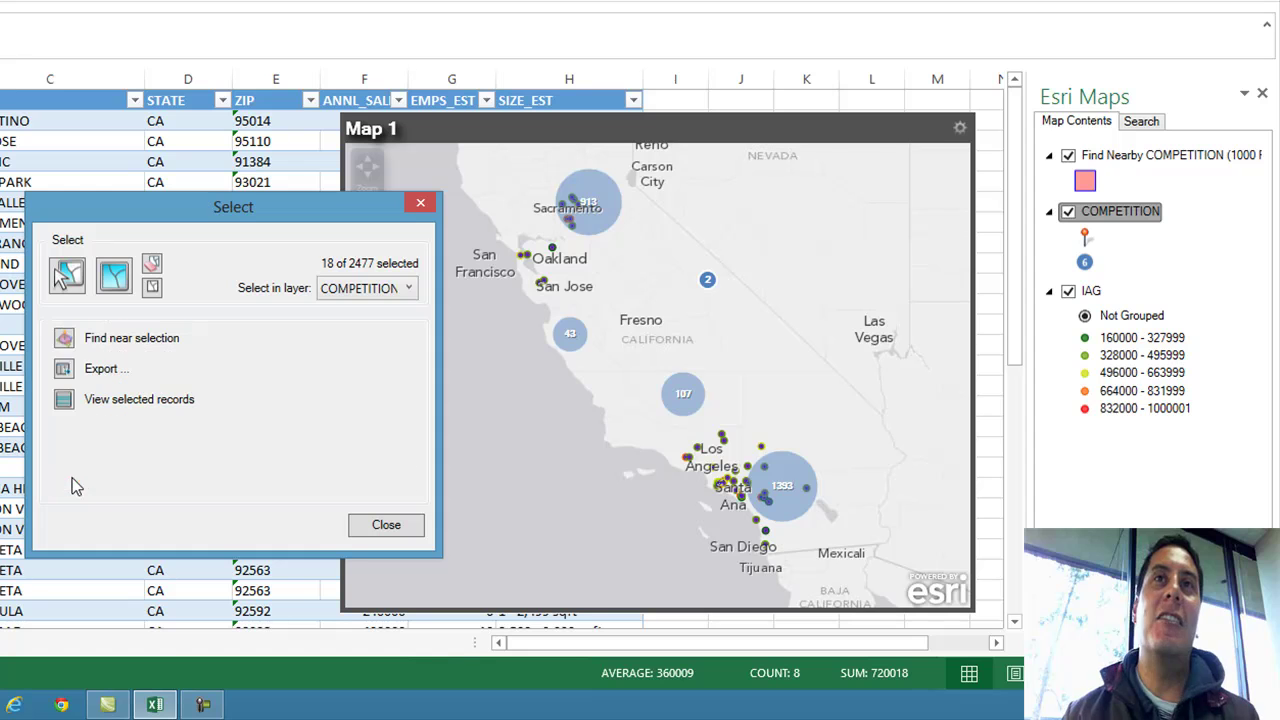
left_click(385, 526)
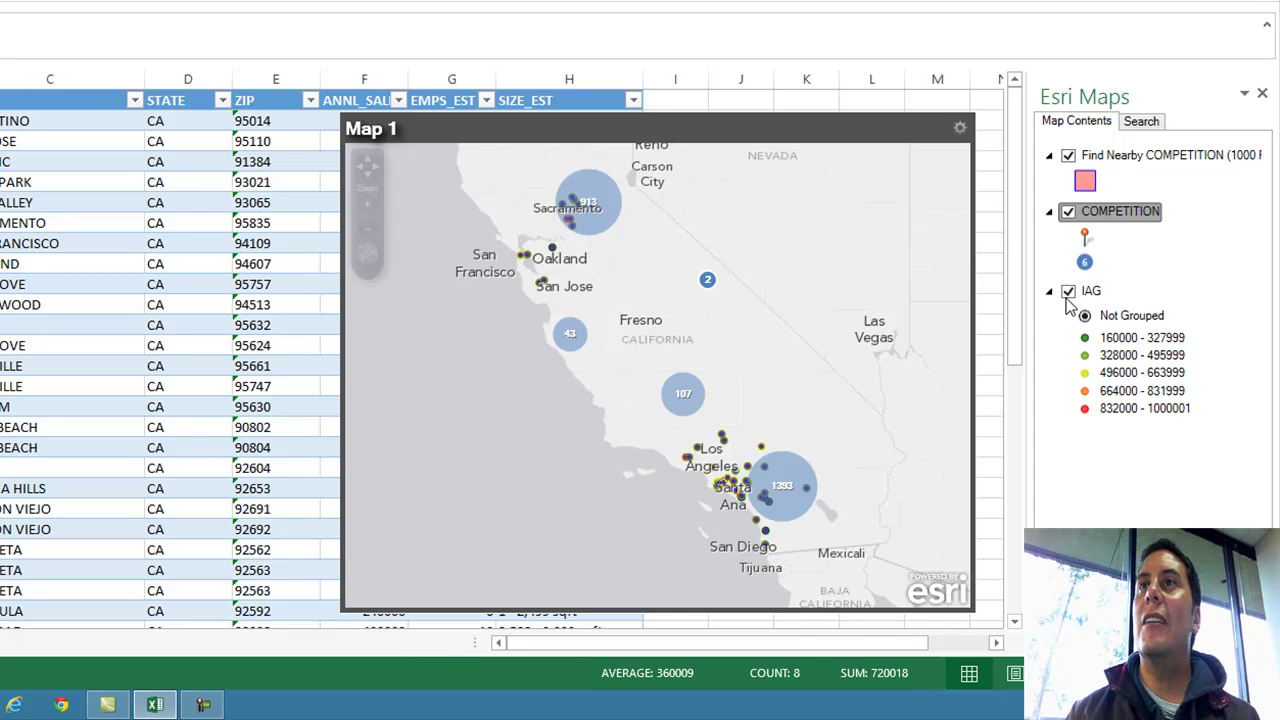
Toggle the COMPETITION layer off and on, then zoom into downtown San Diego's two red rings.
left_click(1068, 212)
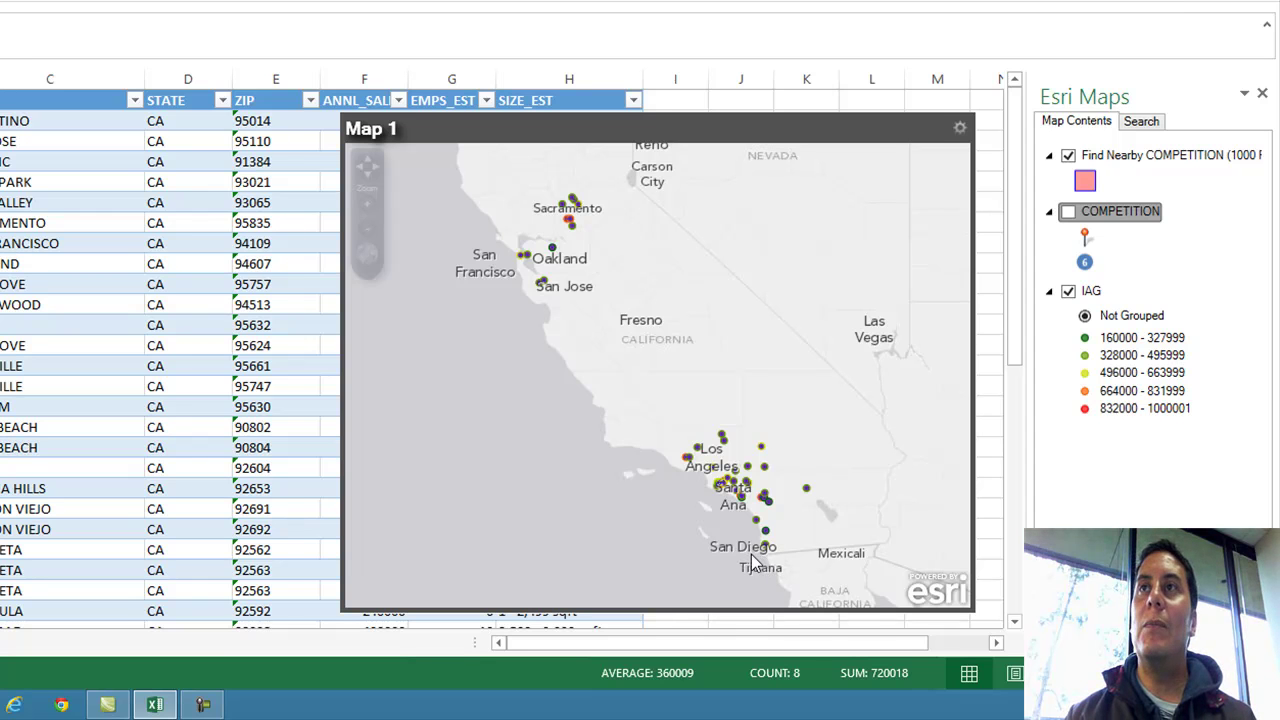
left_click(1068, 212)
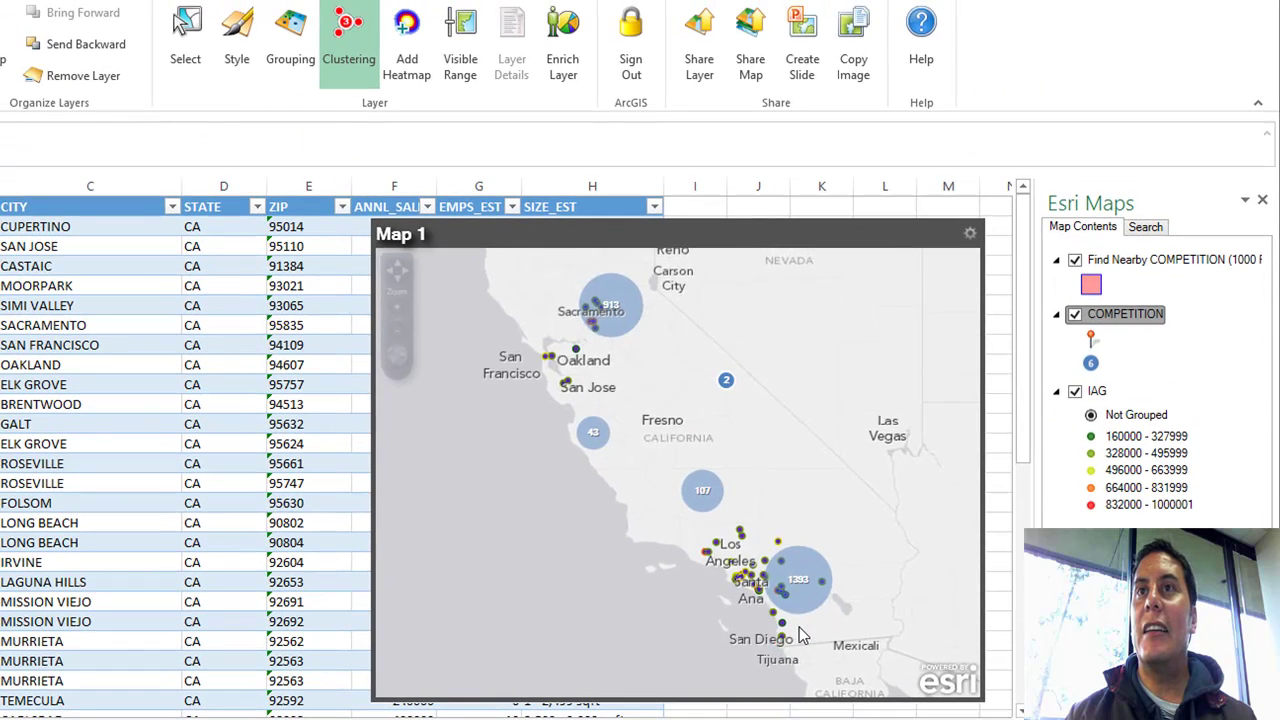
scroll(753, 537, "up", 5)
left_click_drag(537, 563, 675, 565)
left_click_drag(641, 516, 695, 476)
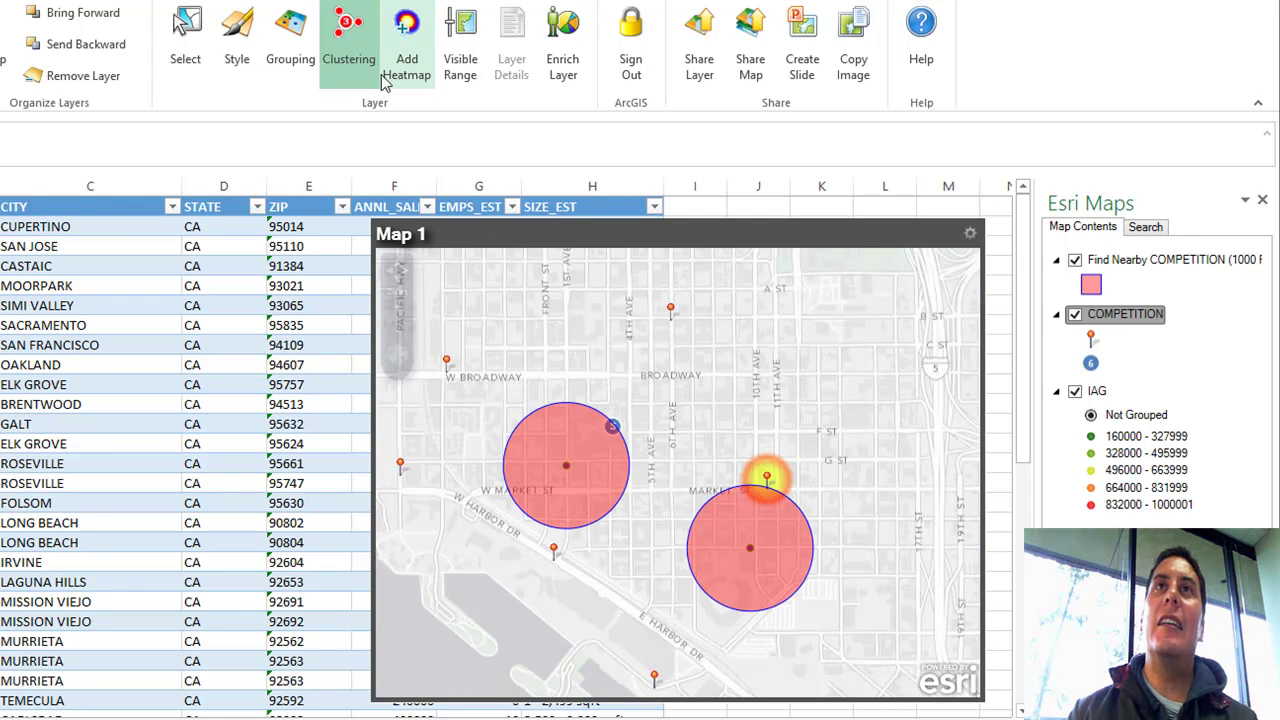
Turn off COMPETITION clustering and switch Map 1 to the Streets basemap.
left_click(346, 40)
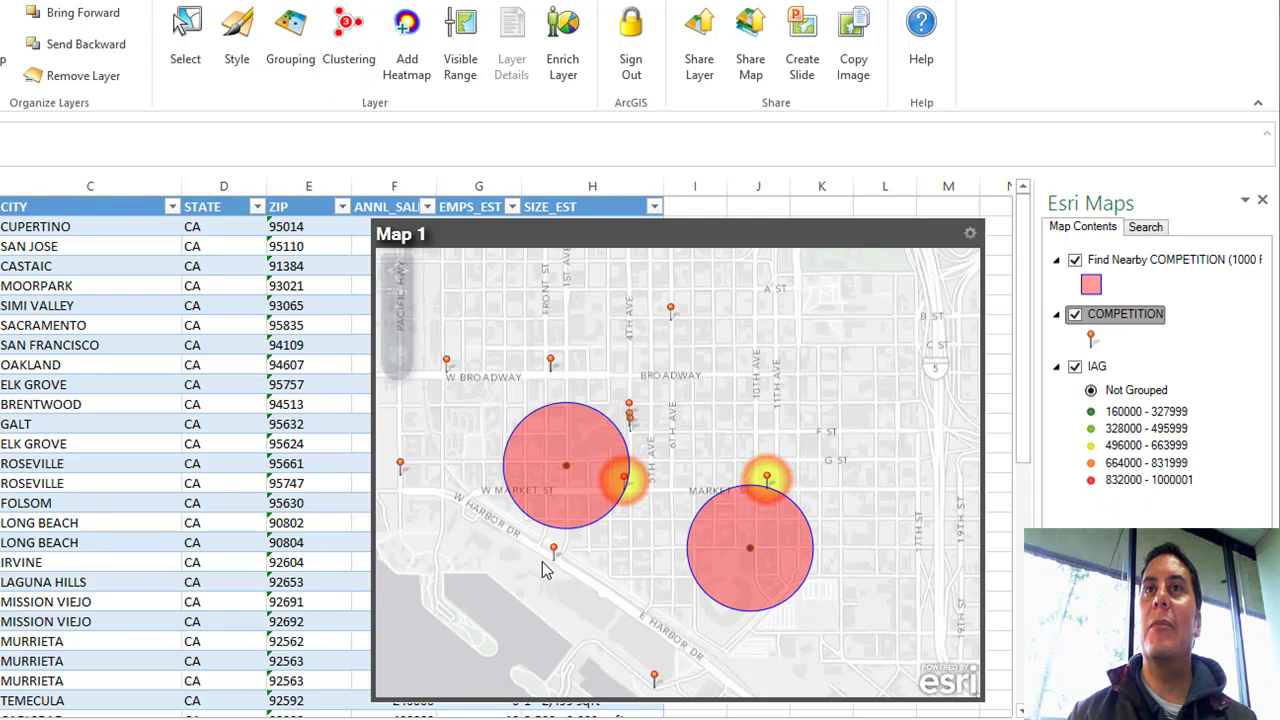
left_click_drag(535, 471, 548, 470)
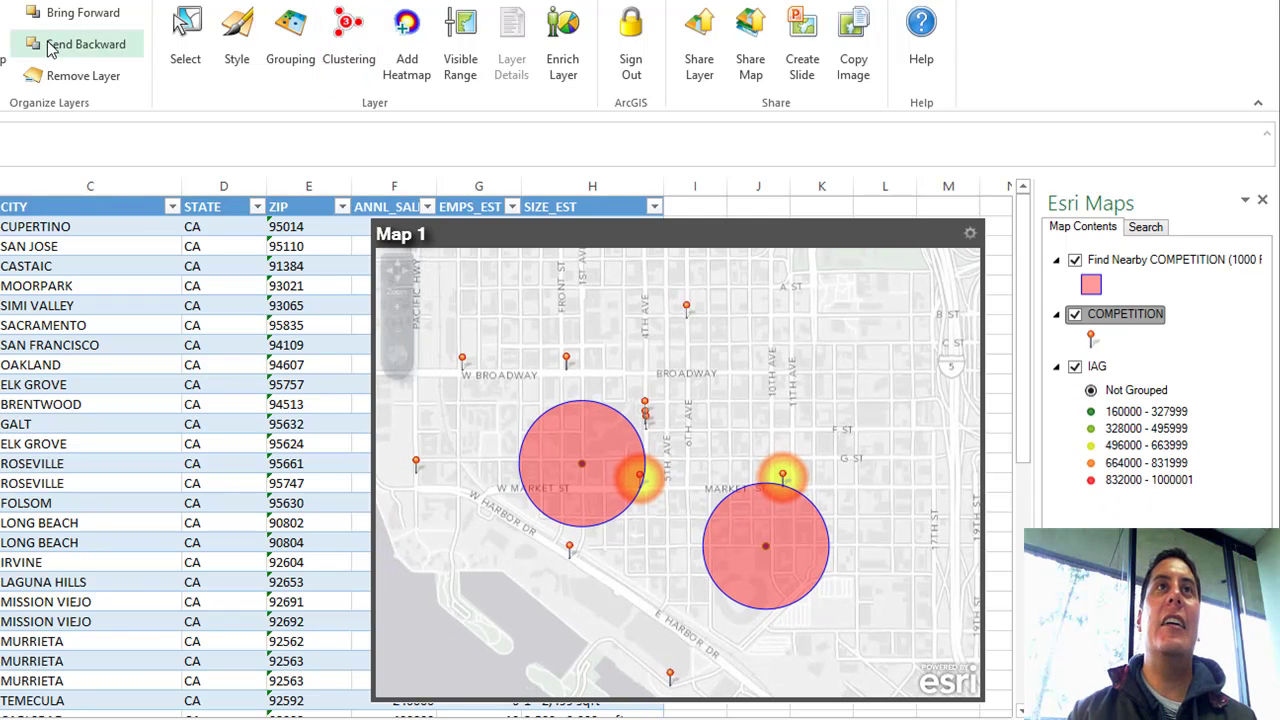
left_click(6, 35)
left_click(589, 352)
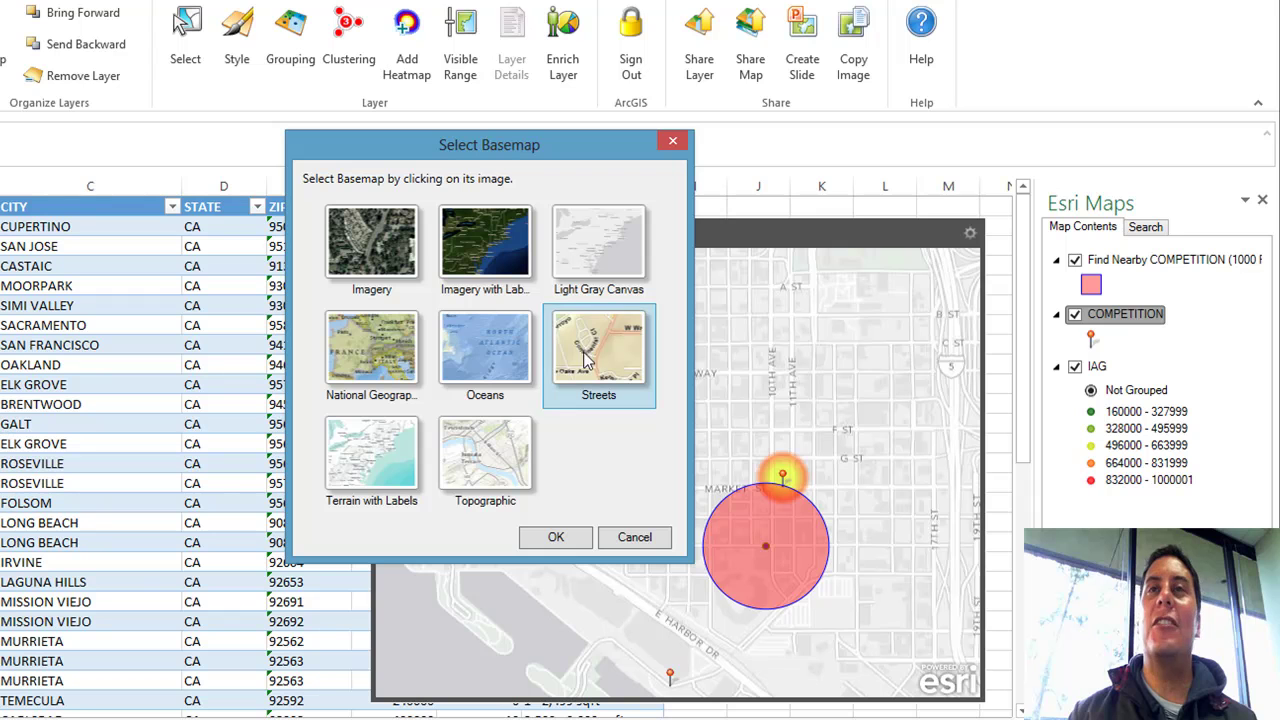
left_click(563, 540)
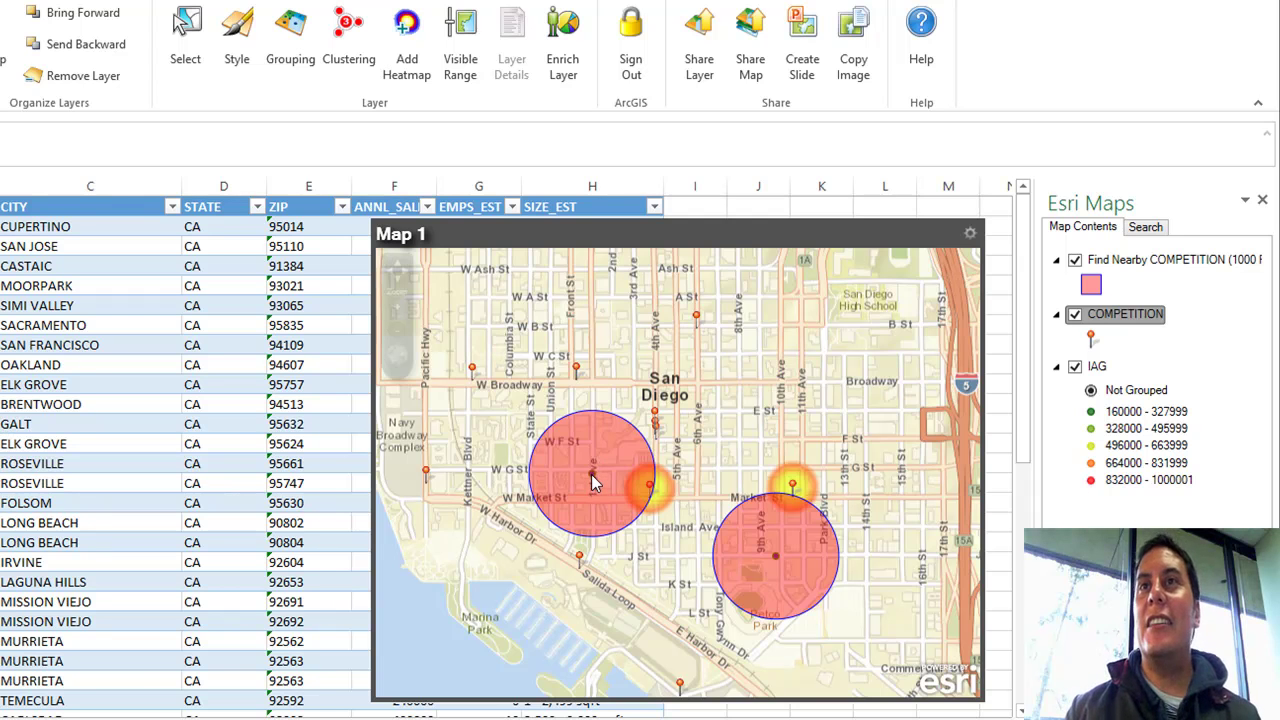
left_click(1075, 260)
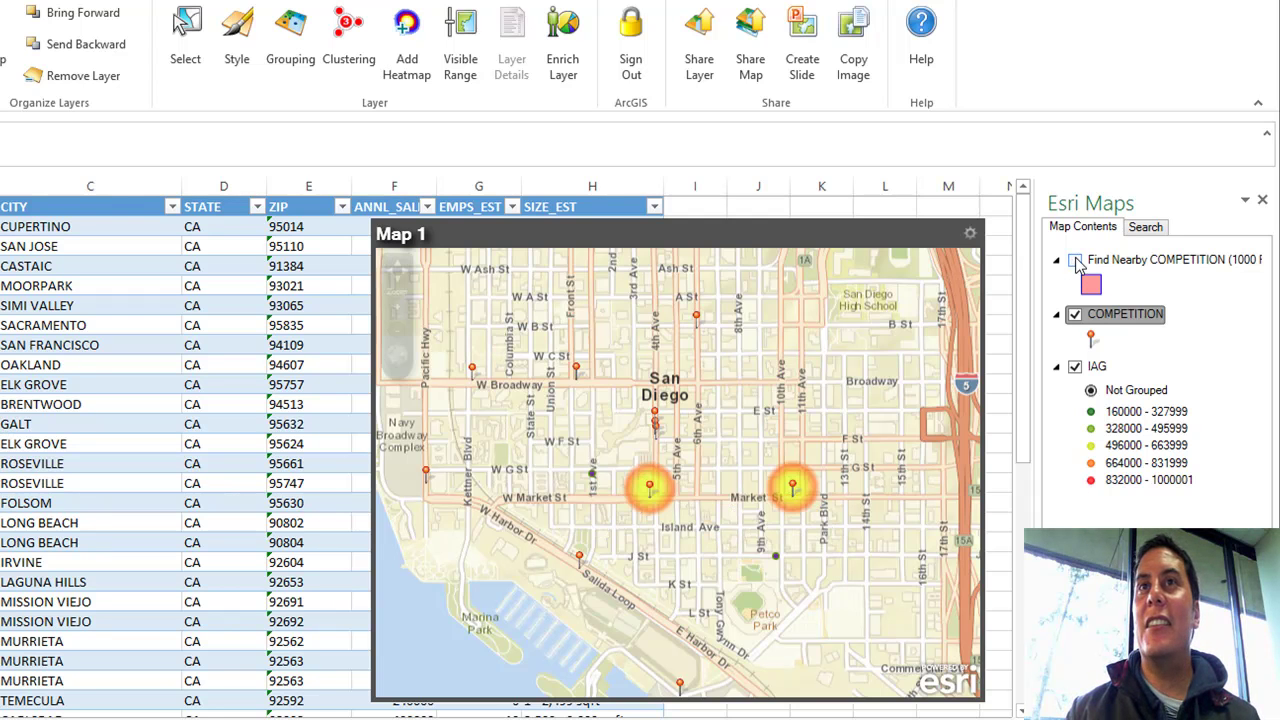
left_click(1076, 260)
left_click(1076, 260)
left_click(1076, 260)
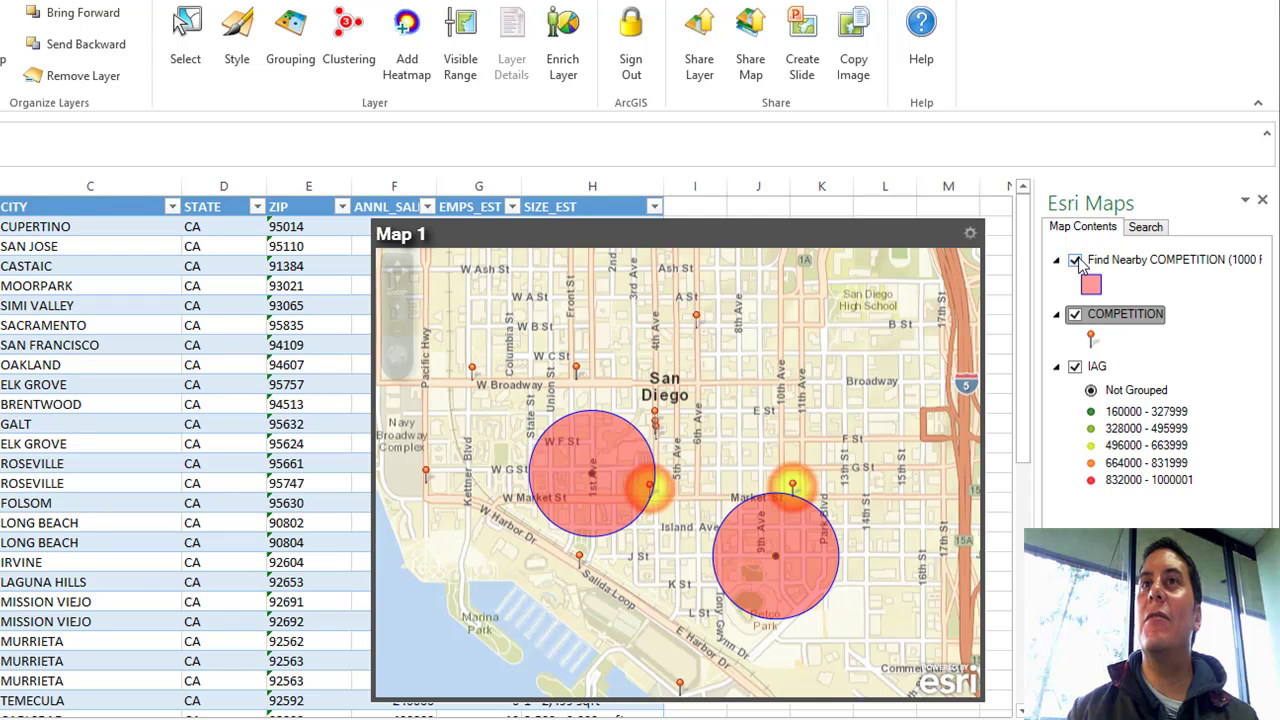
left_click_drag(864, 550, 885, 520)
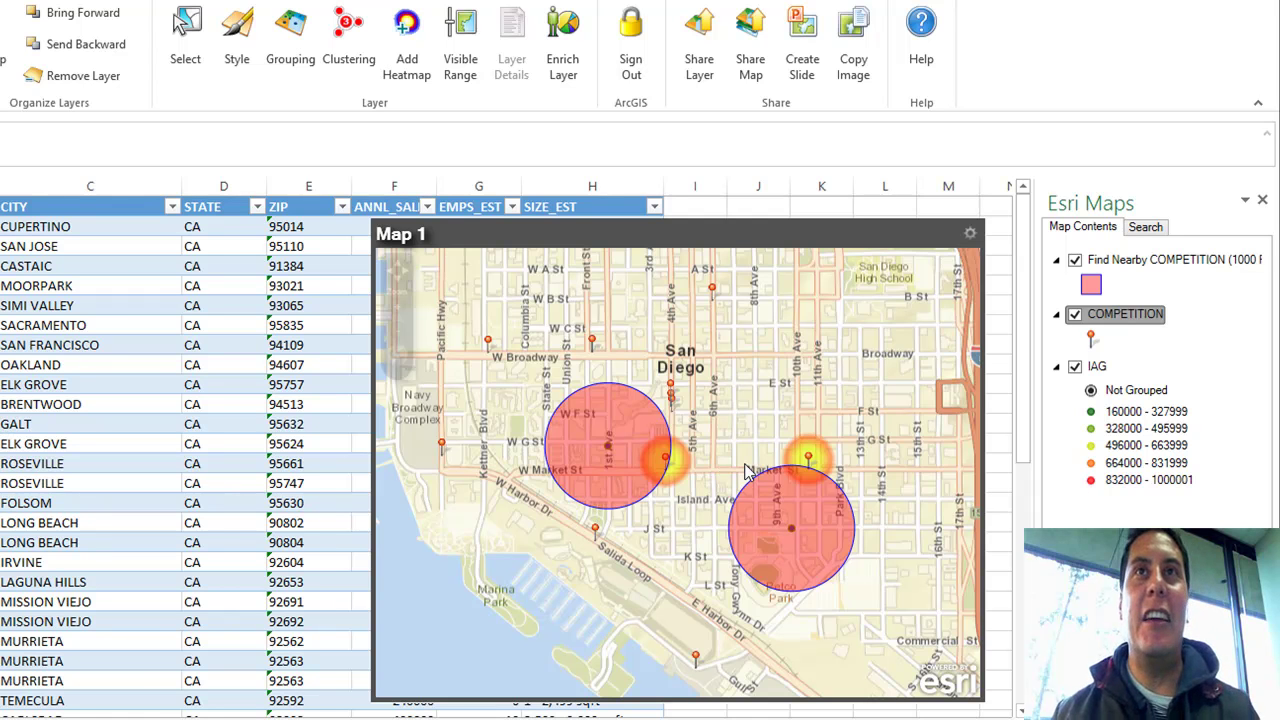
left_click_drag(748, 470, 752, 460)
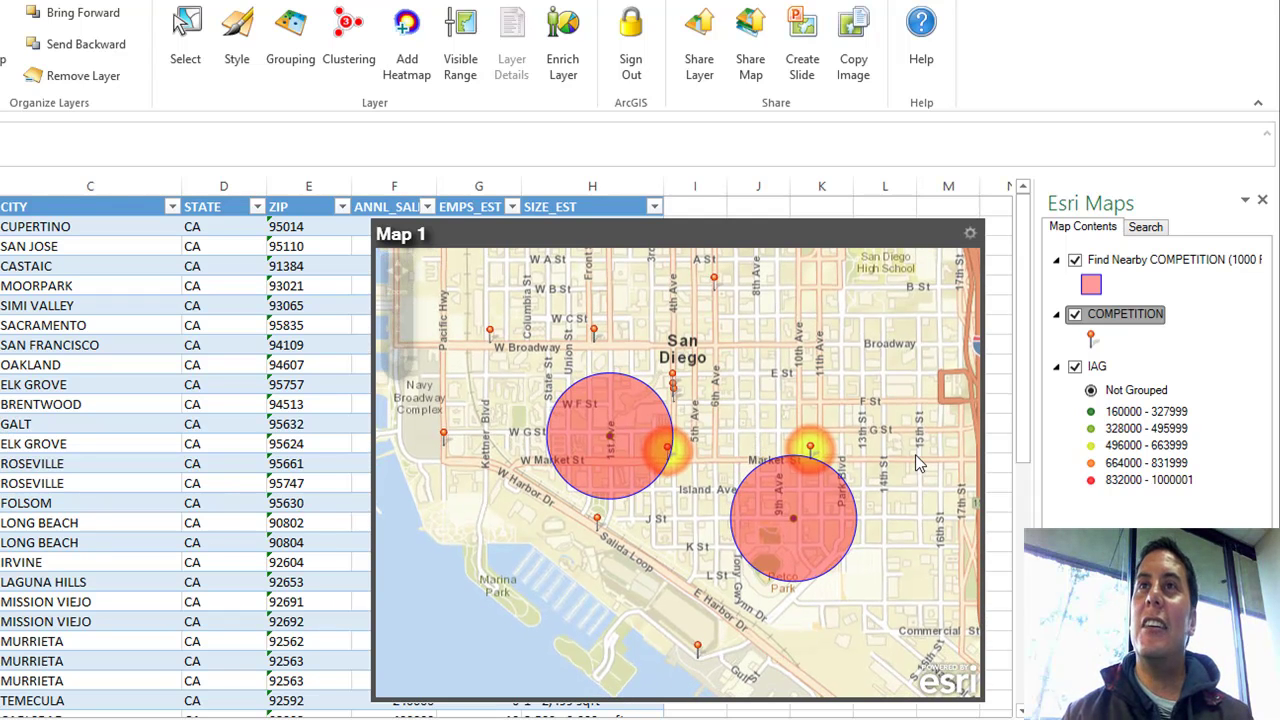
left_click(668, 452)
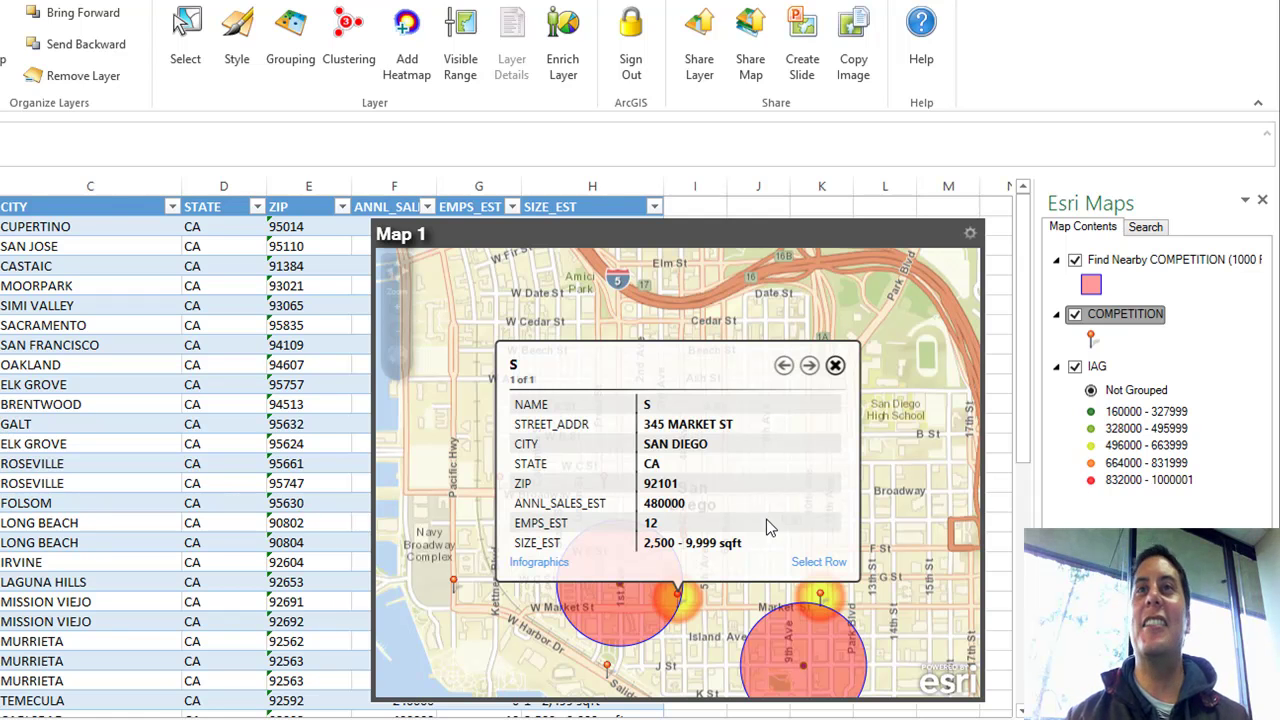
left_click(835, 365)
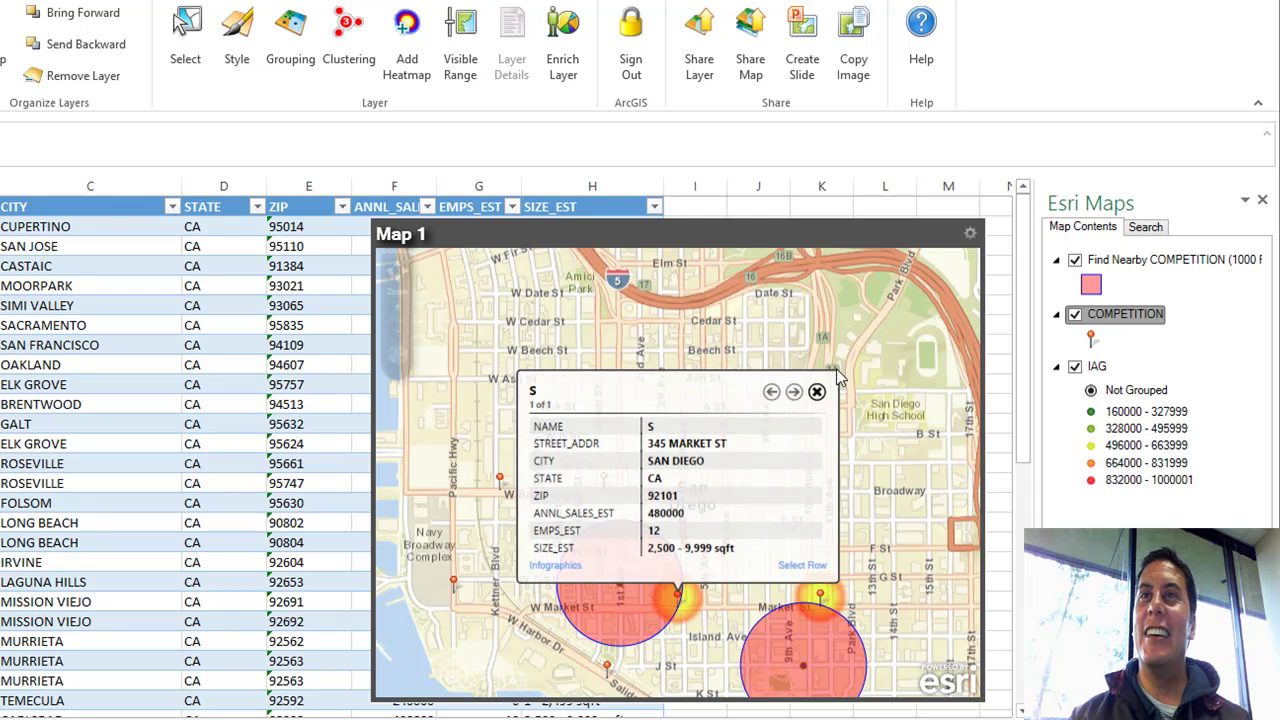
left_click(821, 593)
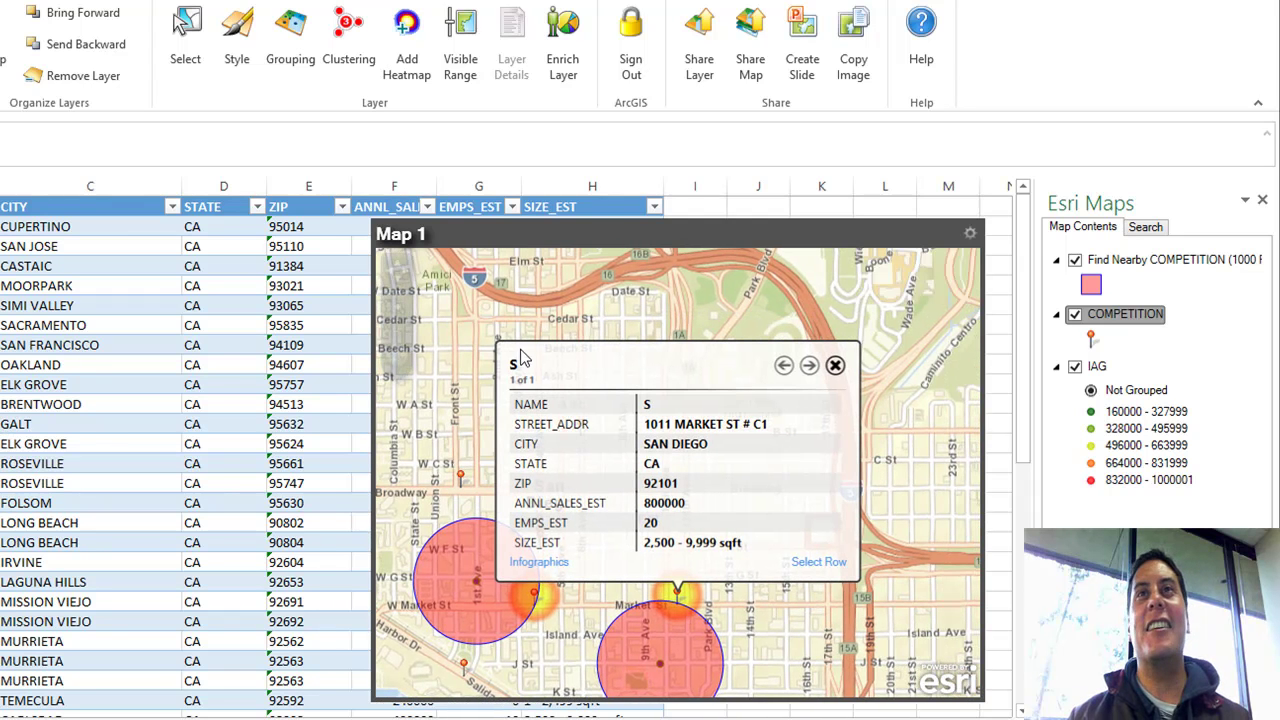
left_click(835, 365)
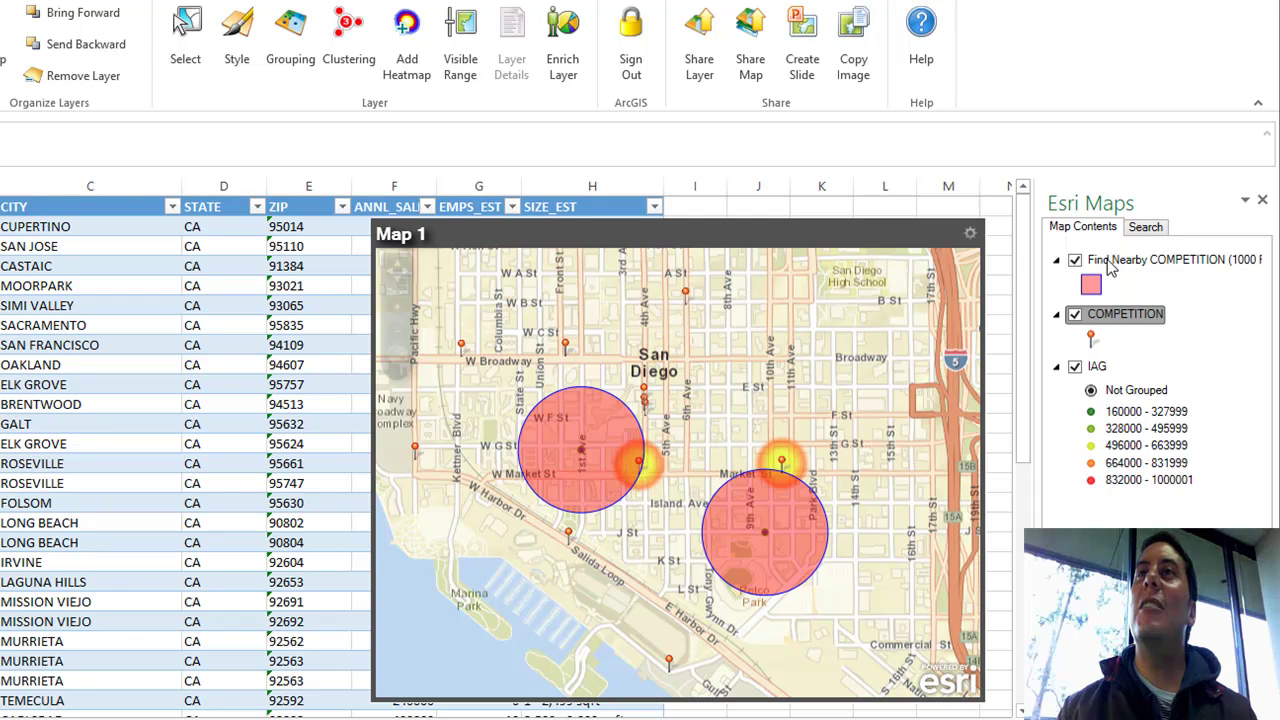
left_click(1075, 261)
left_click(1075, 261)
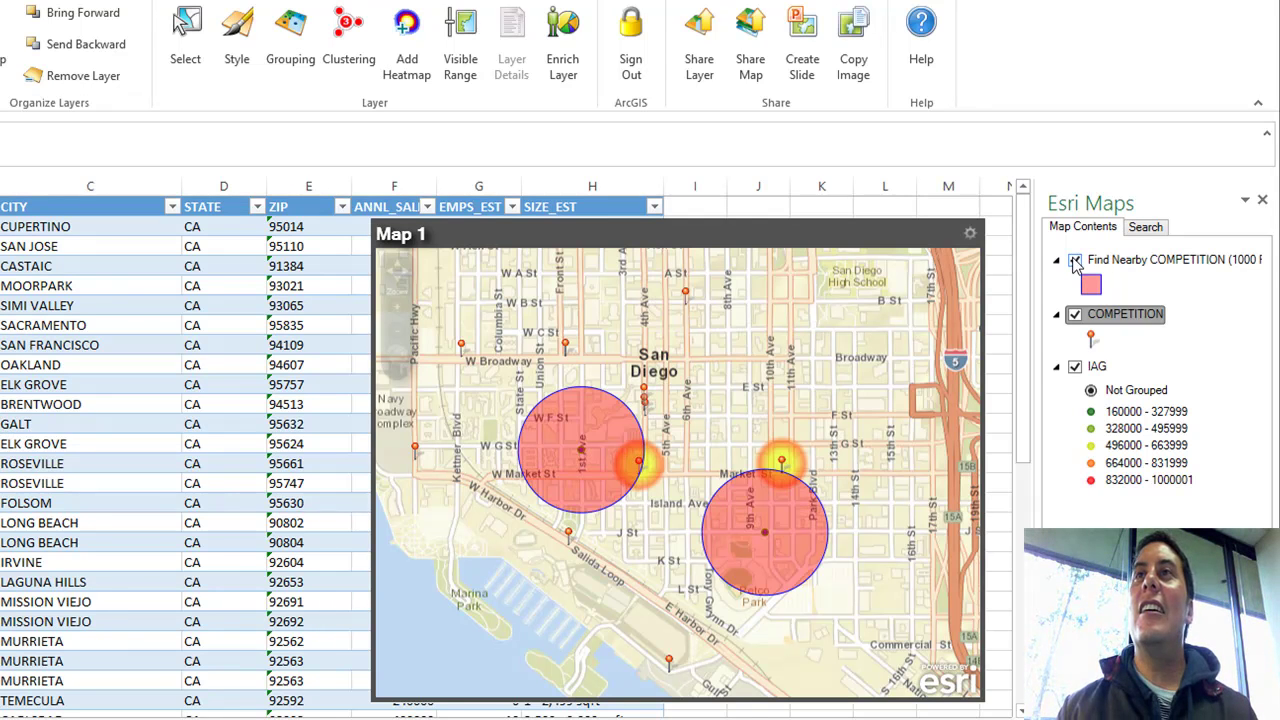